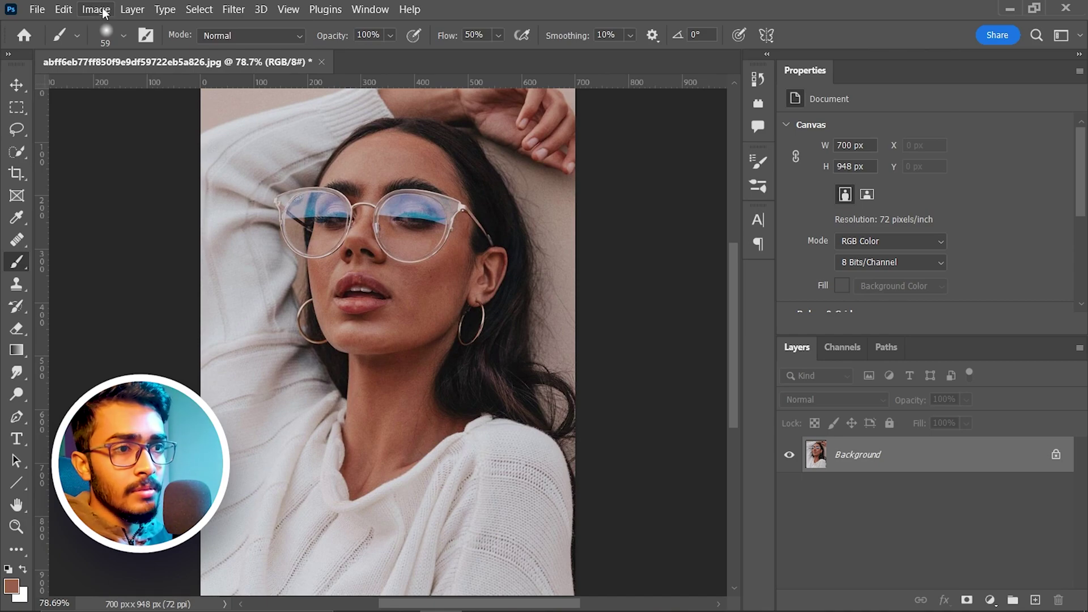
Resample the portrait to 300 pixels/inch, giving 2917 × 3950 px
click(102, 8)
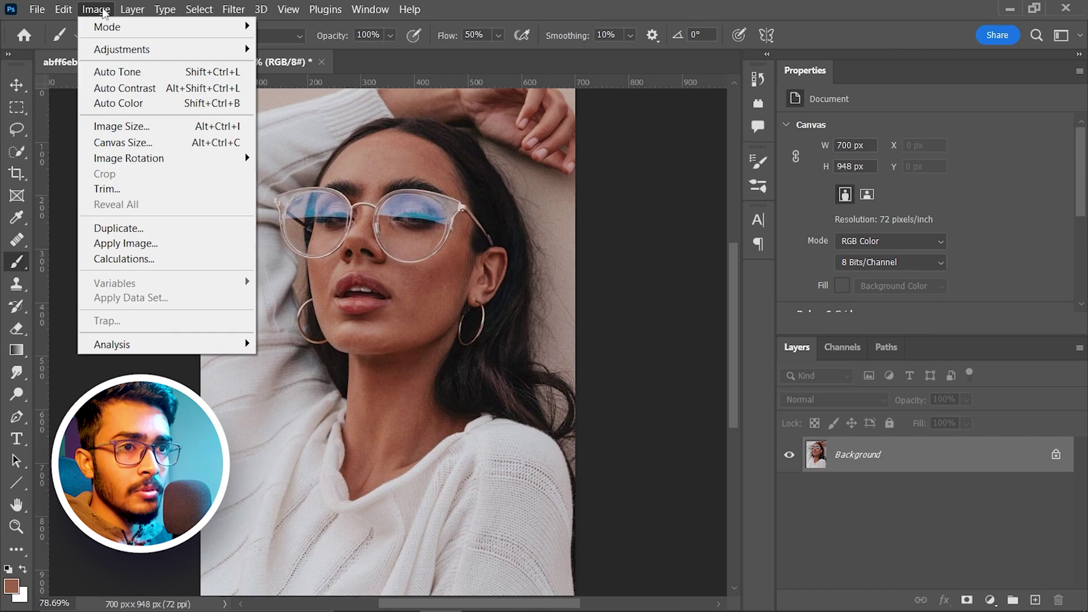
click(110, 126)
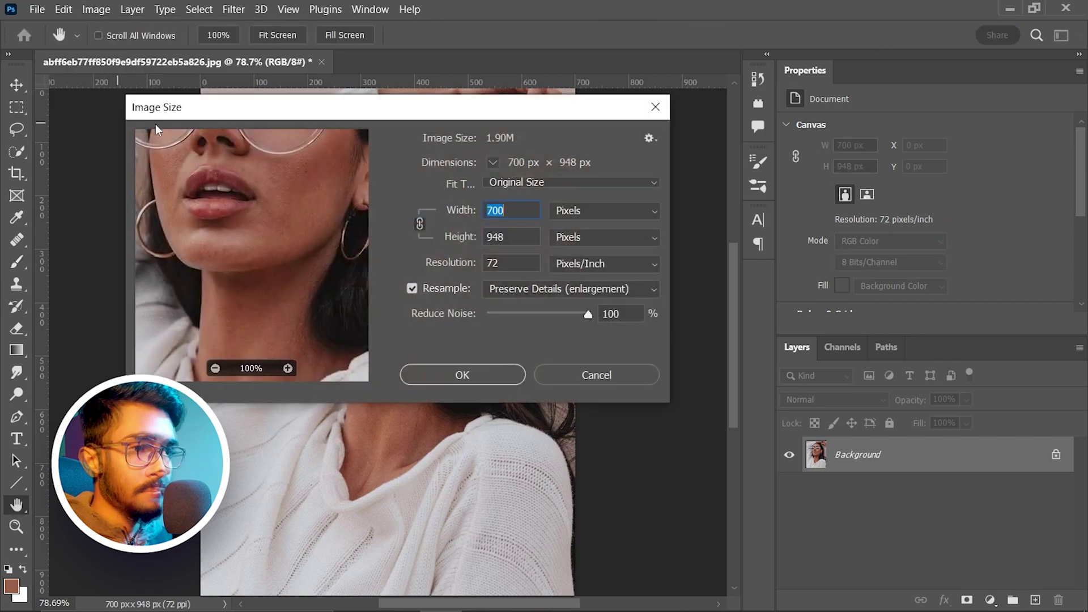
double_click(503, 262)
text(300)
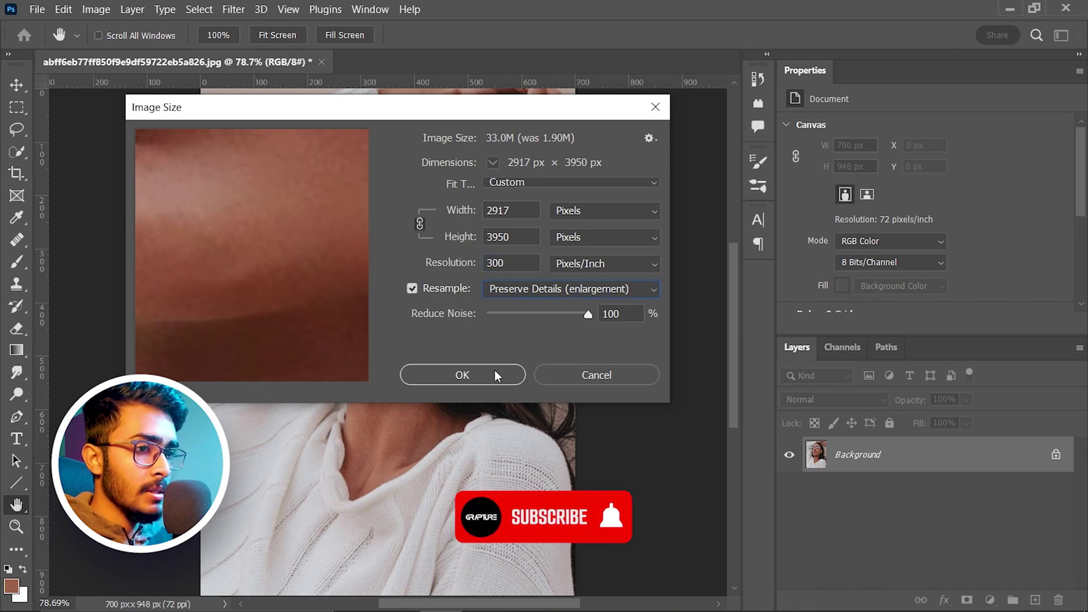
click(462, 374)
Select the Brush tool and adjust the zoom on the portrait
key(b)
scroll(429, 218, up, 5)
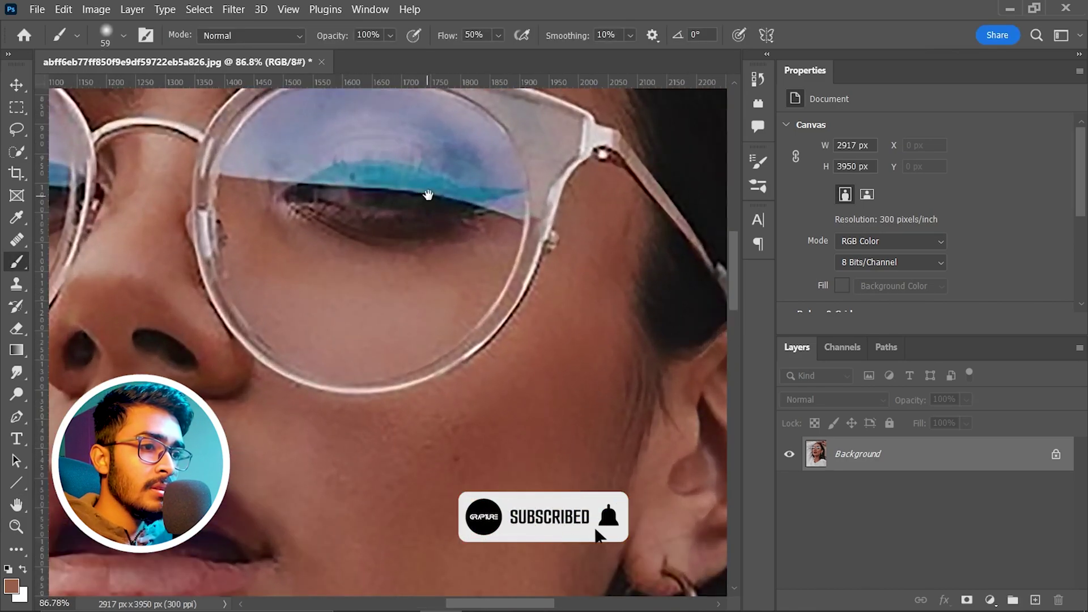
scroll(429, 217, up, 2)
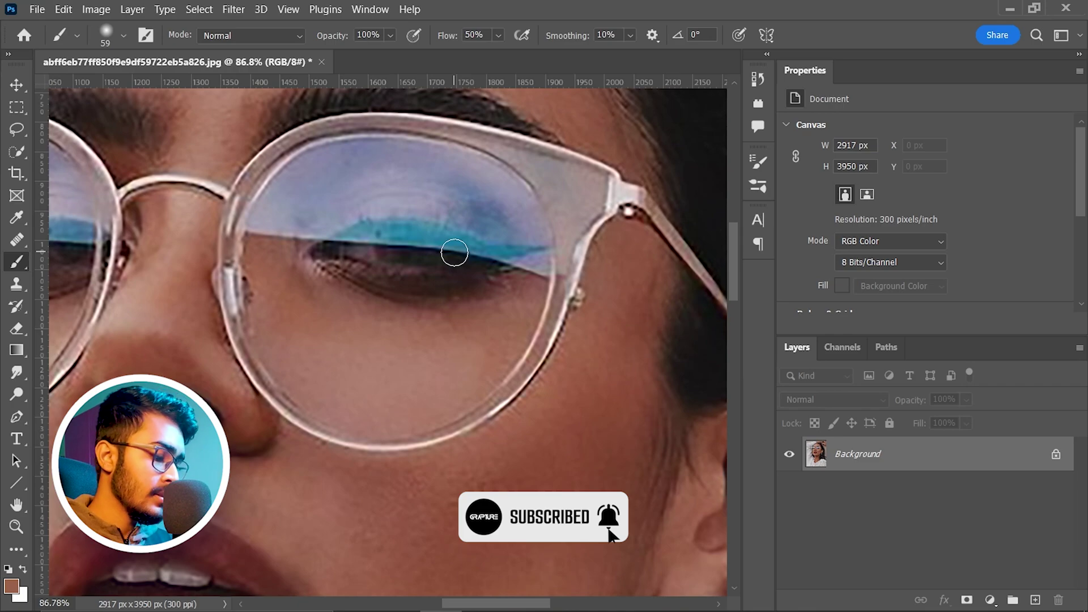
scroll(455, 254, down, 1)
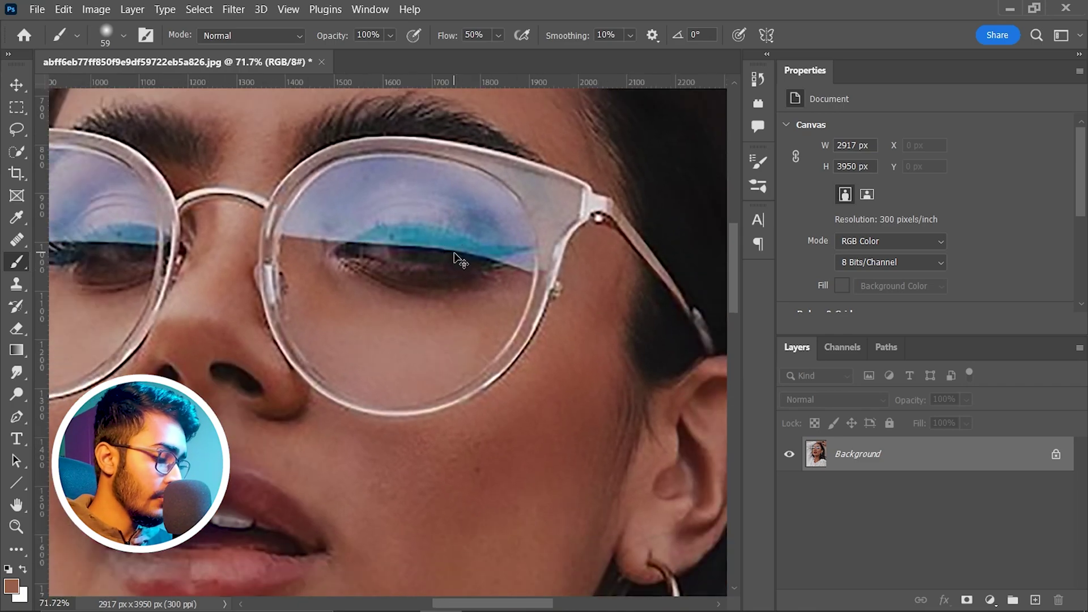
scroll(455, 253, down, 4)
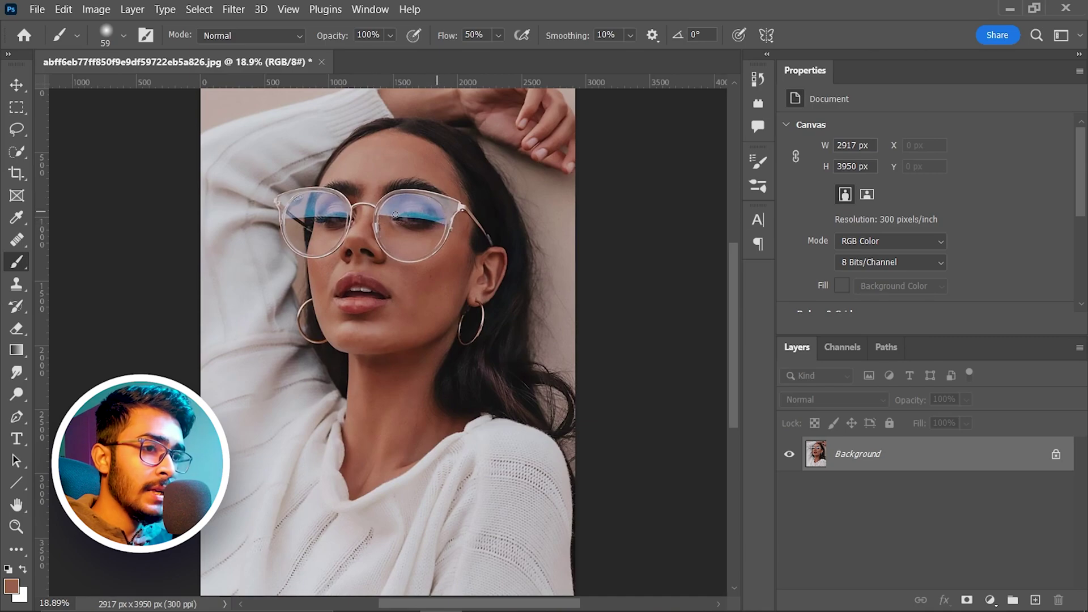
scroll(428, 218, up, 3)
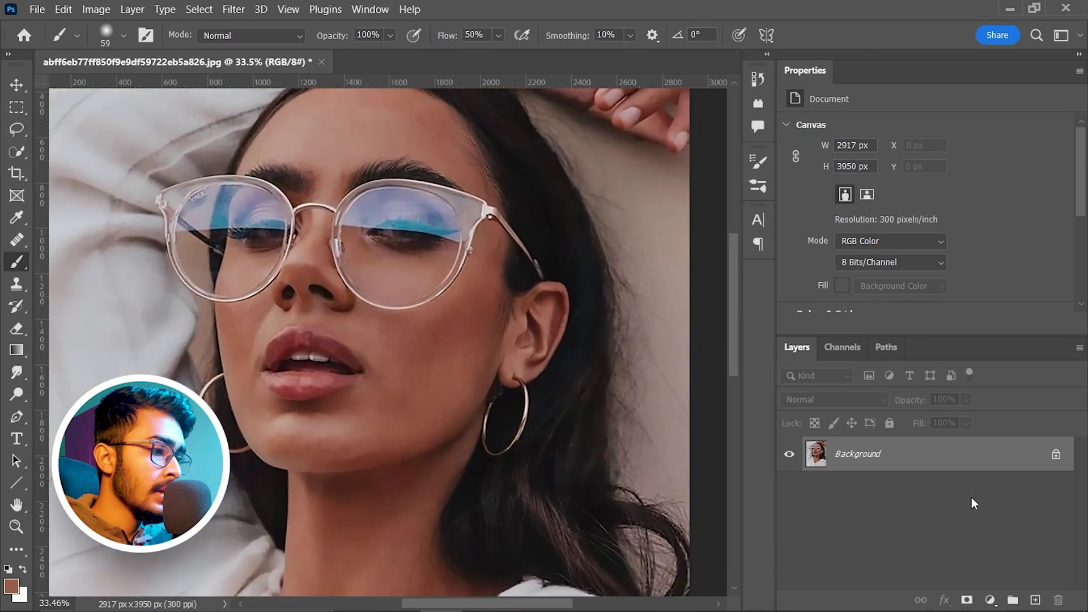
Add a new empty layer set to Color blend mode
click(1035, 600)
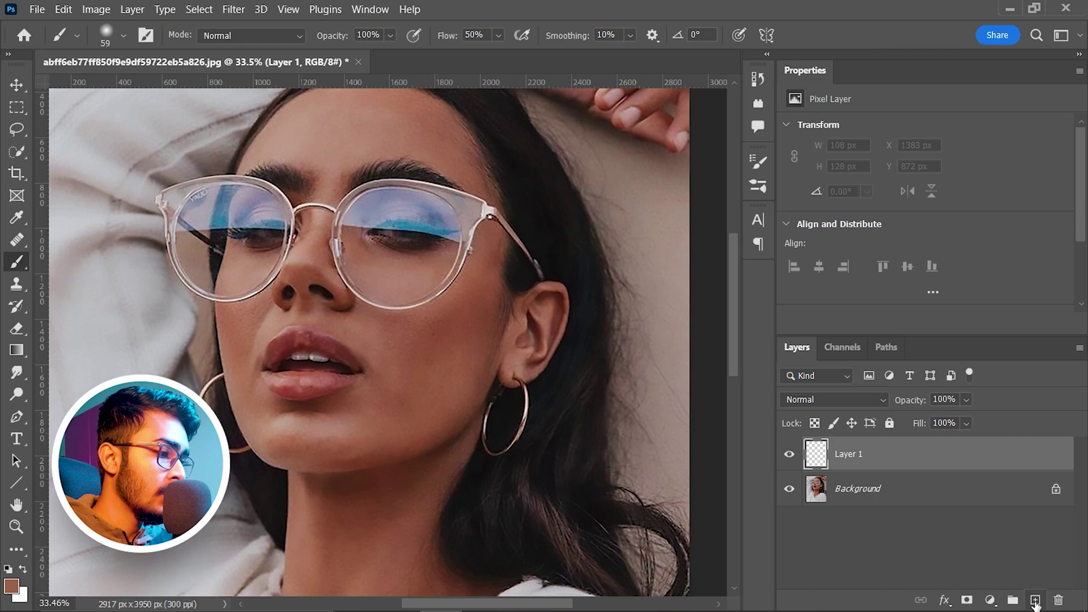
click(845, 399)
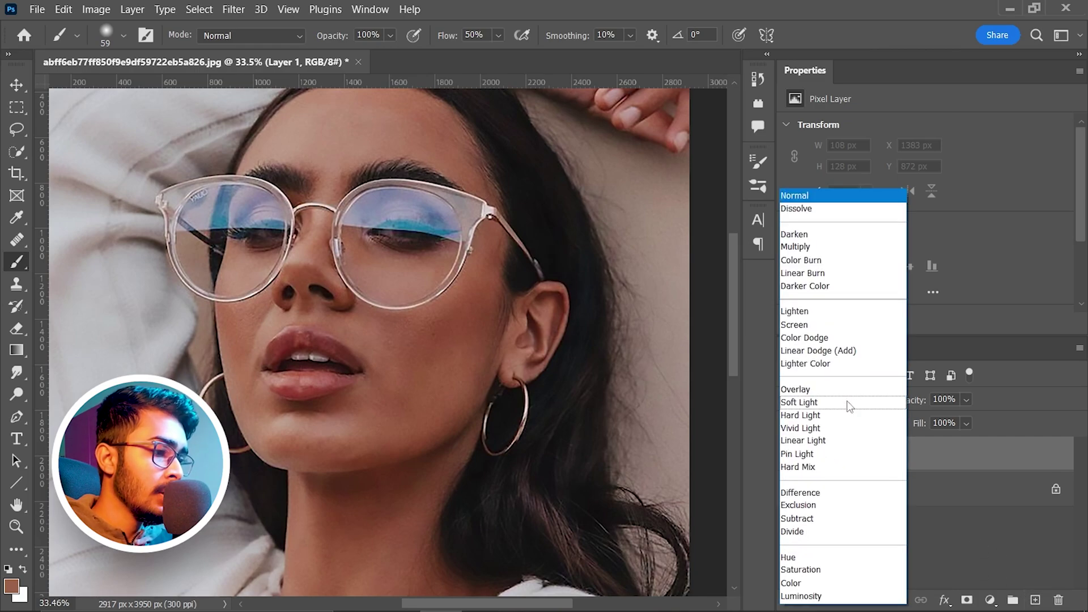
click(809, 584)
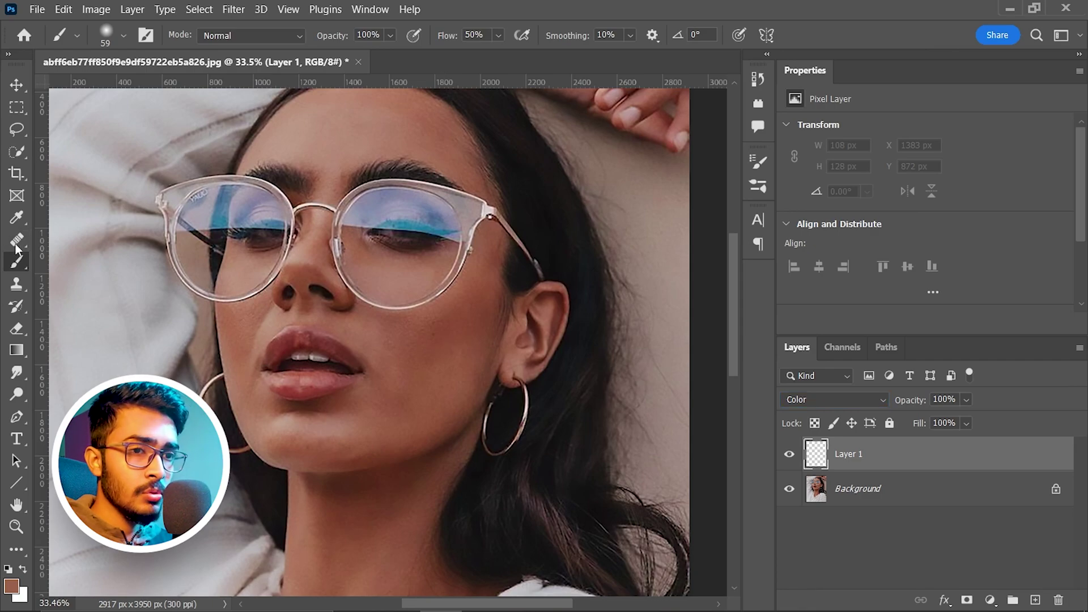
Paint skin colour over the blue tint in the right lens with the standard Brush
right_click(21, 262)
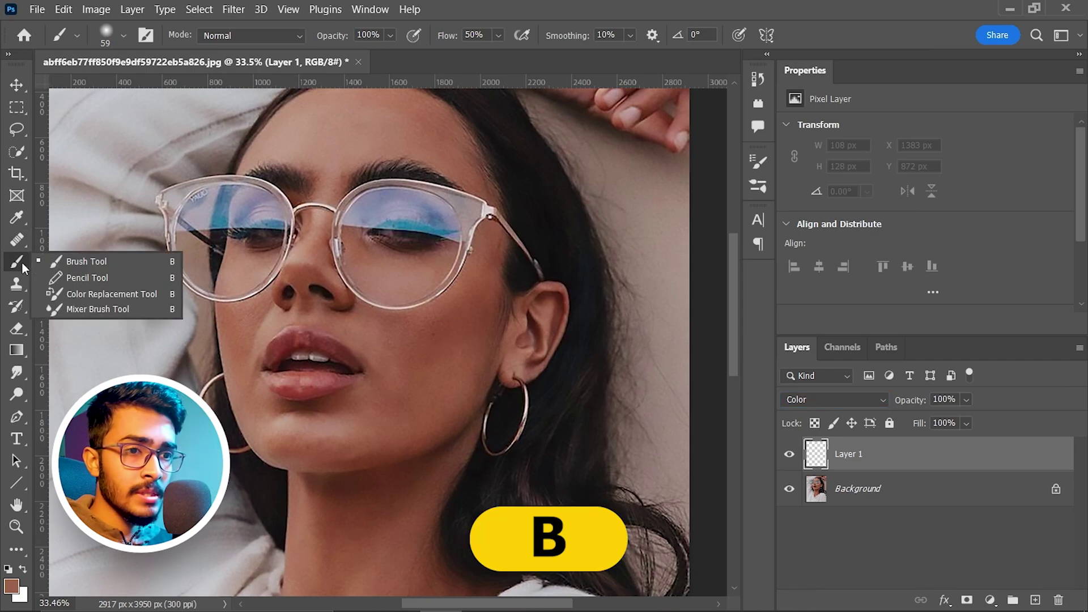
click(80, 263)
scroll(326, 279, up, 8)
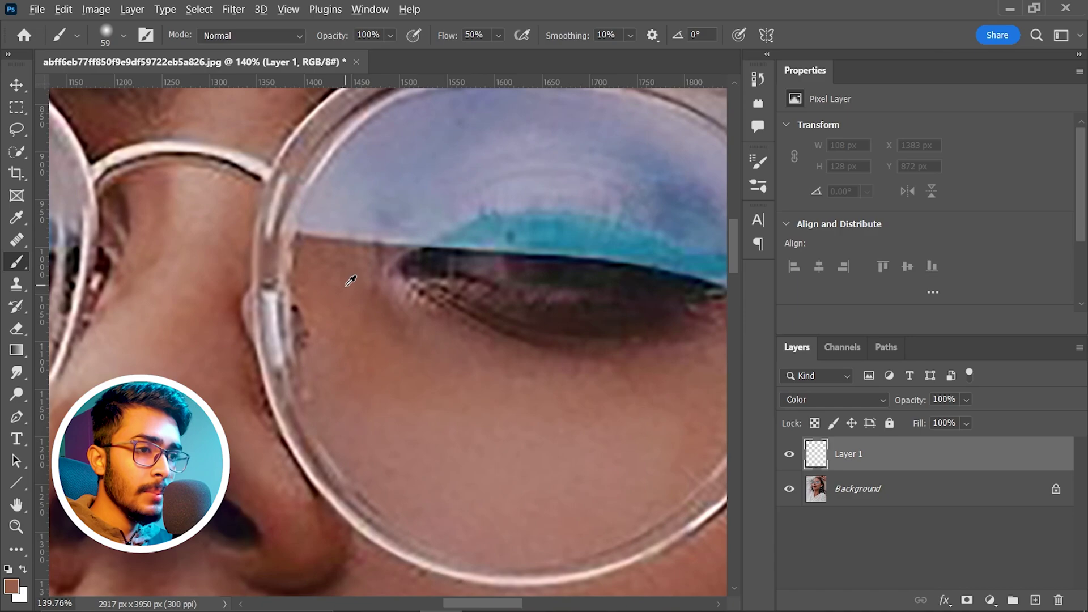
scroll(345, 284, up, 2)
mouse_move(352, 317)
mouse_down()
mouse_move(567, 294)
mouse_move(377, 328)
mouse_move(497, 264)
mouse_move(544, 317)
mouse_up()
scroll(397, 295, left, 2)
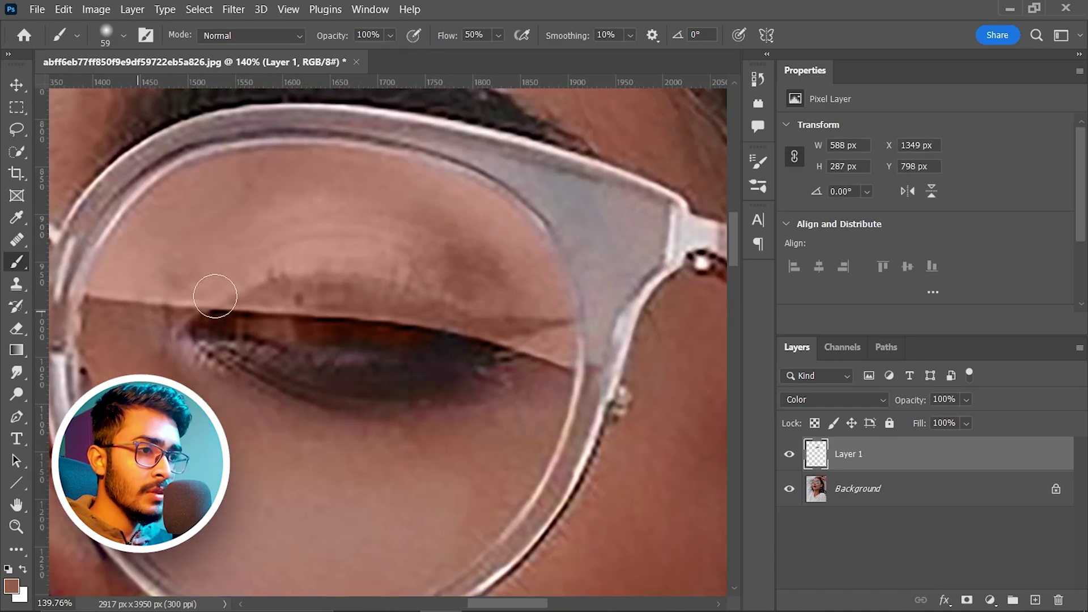
Erase the skin-colour paint that spilled onto the eye
key(e)
scroll(330, 349, down, 4)
drag(508, 352, 517, 323)
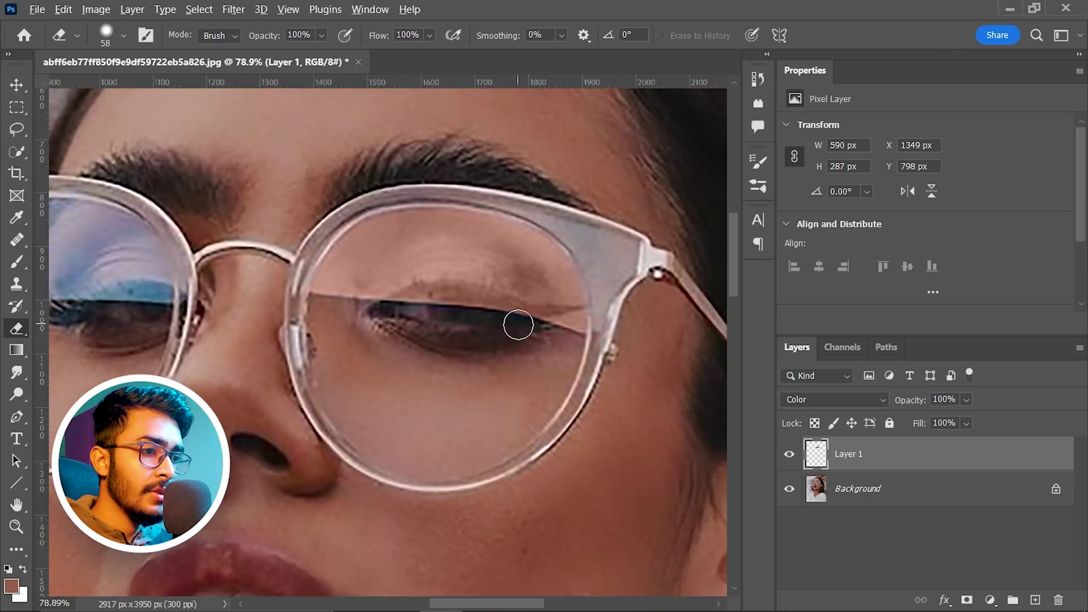
scroll(517, 323, down, 4)
scroll(517, 325, up, 2)
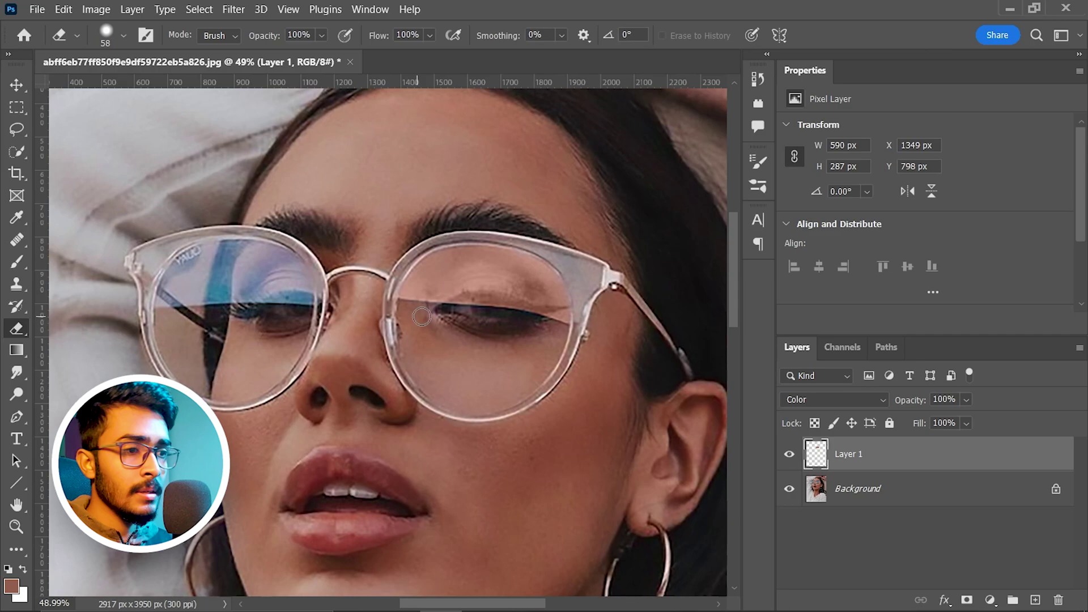
scroll(494, 324, up, 1)
scroll(494, 328, up, 3)
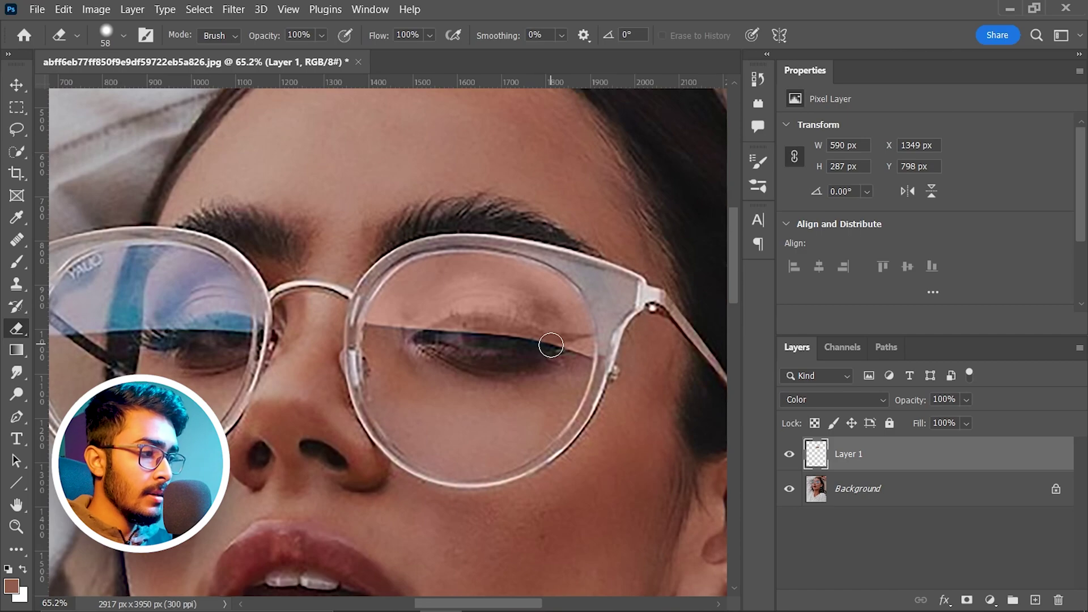
Add a Solid Color fill layer in mid grey (717171)
click(989, 599)
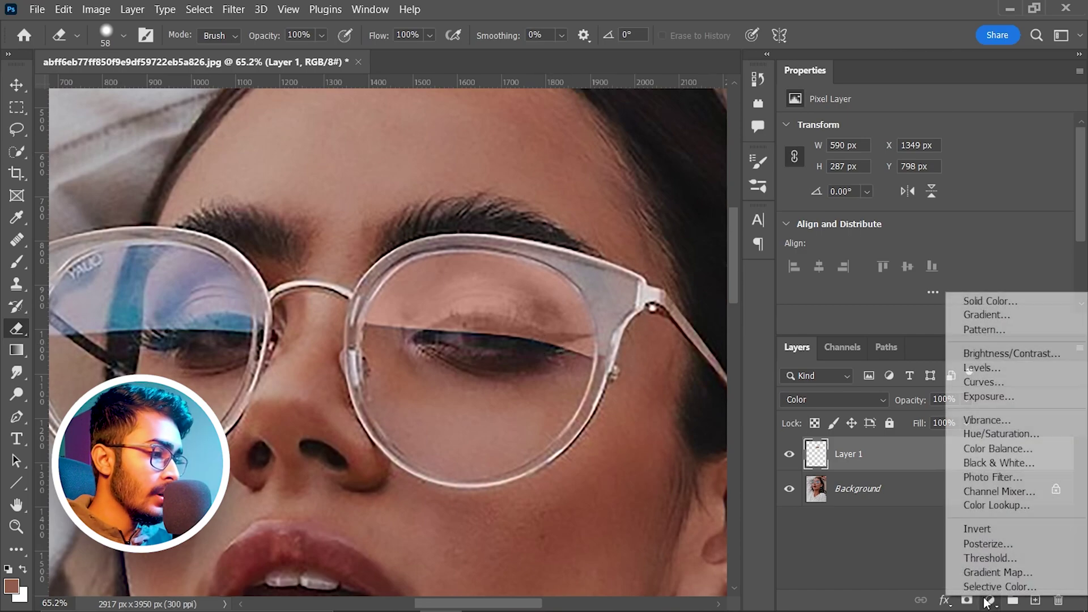
click(991, 307)
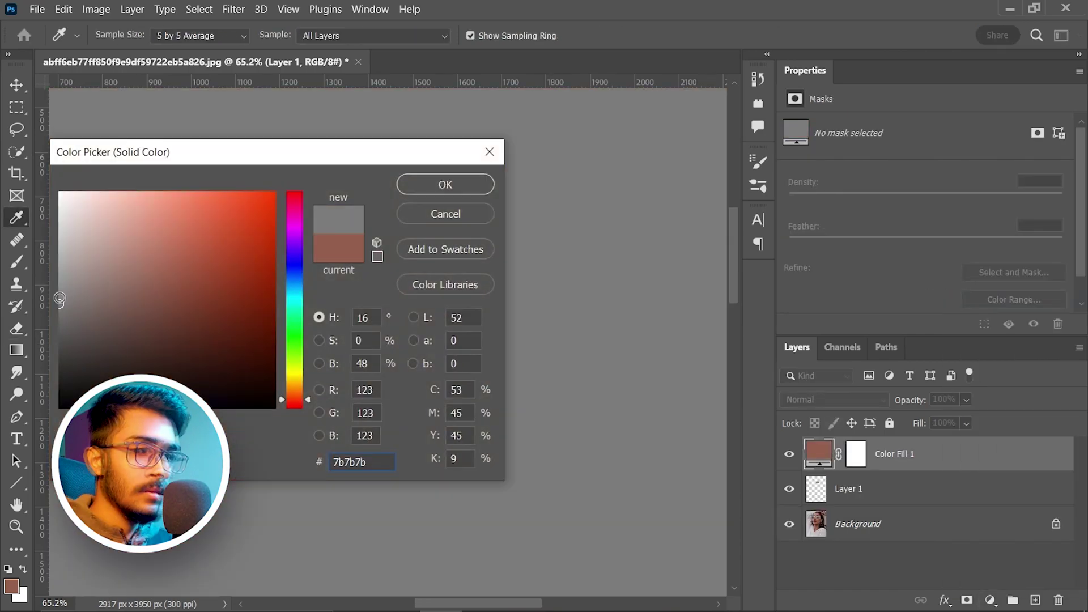
text(848484)
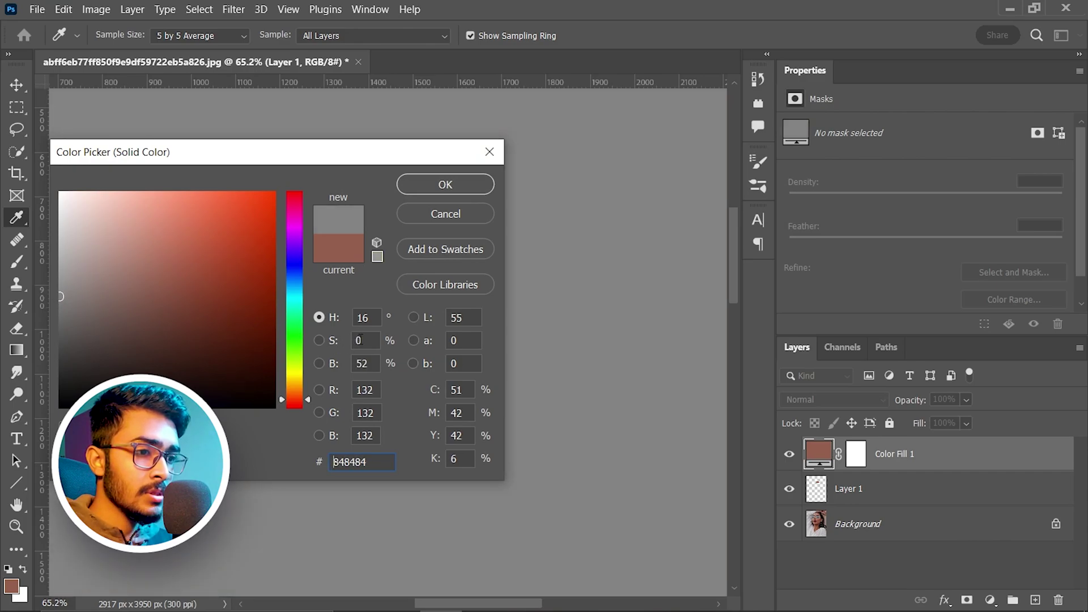
click(59, 213)
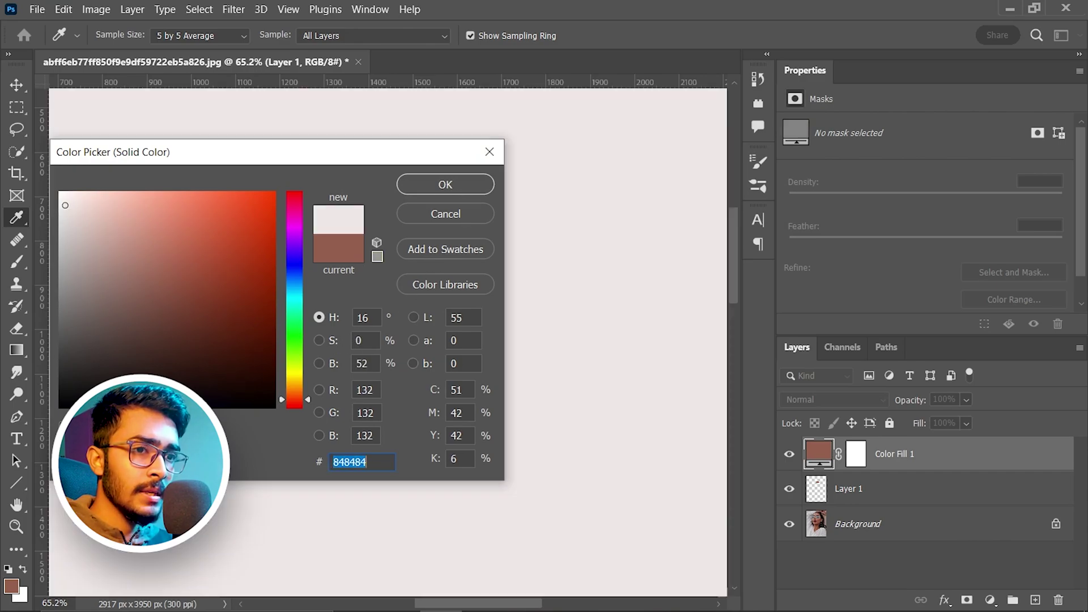
click(60, 383)
click(60, 311)
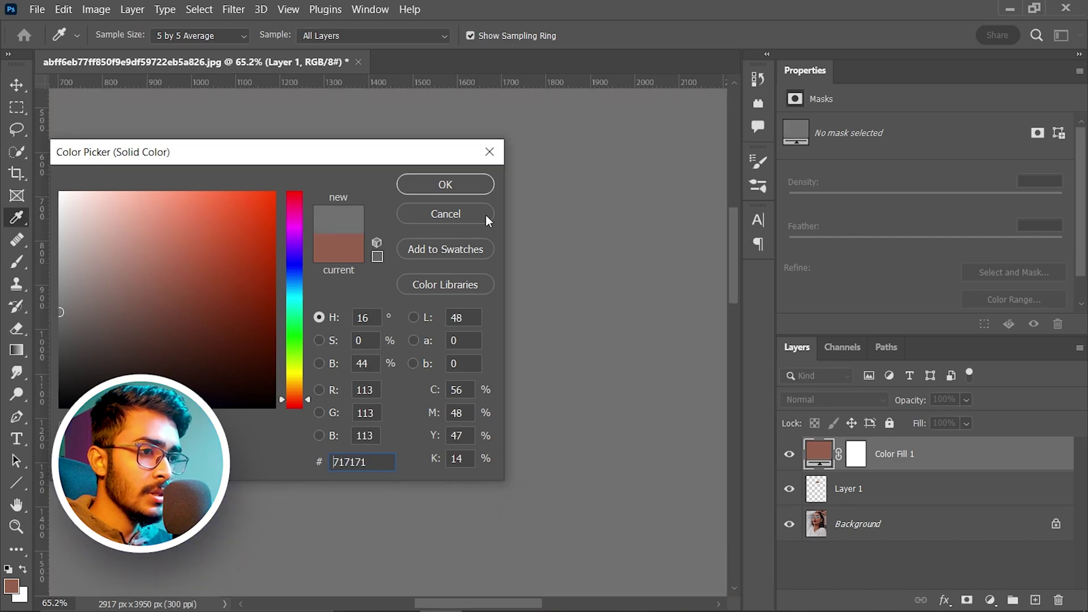
click(467, 184)
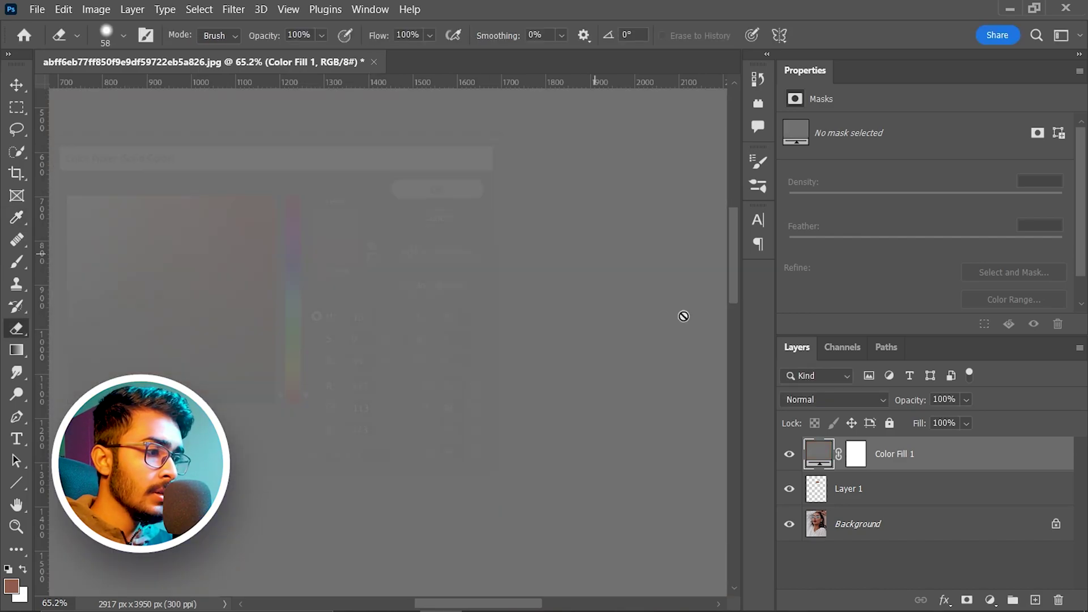
Set the grey fill layer to Color blend mode and reselect Layer 1
click(853, 399)
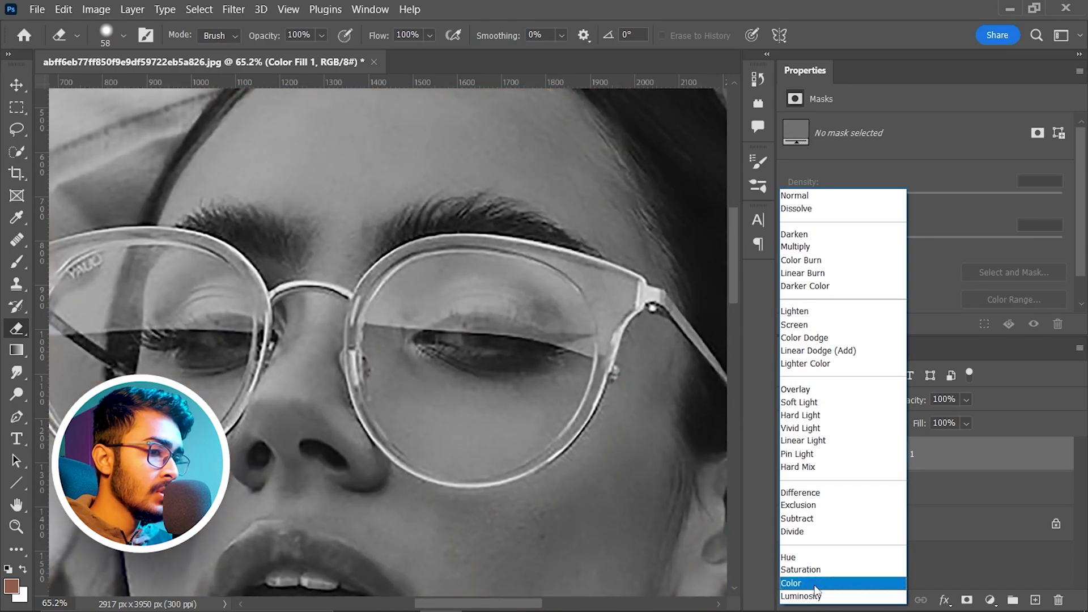
click(815, 583)
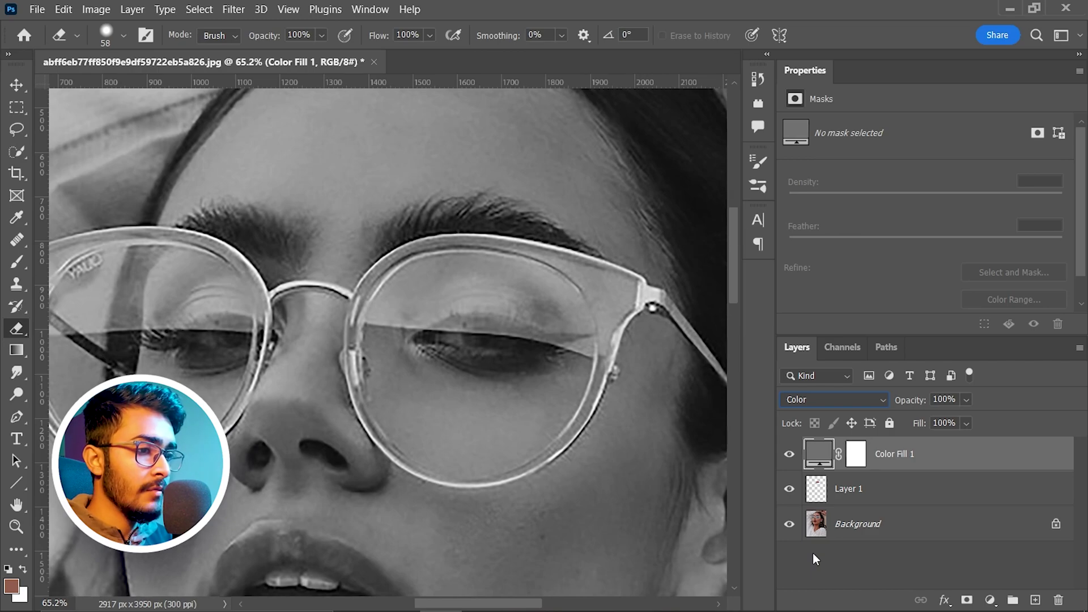
click(816, 488)
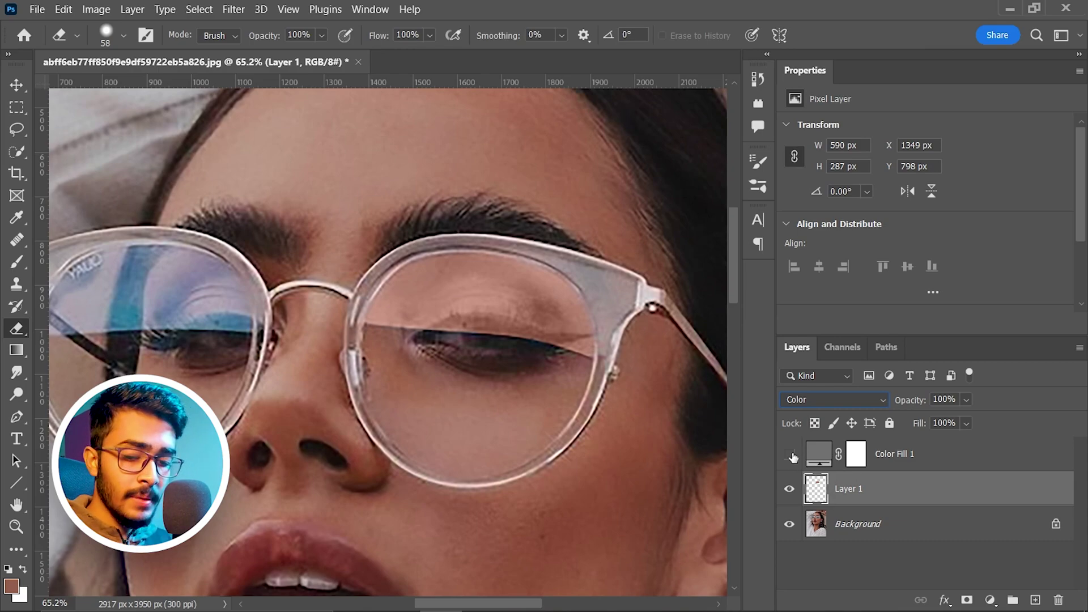
Stamp visible layers into Layer 2, then add a darkening Curves layer with an inverted black mask
key(ctrl+alt+shift+e)
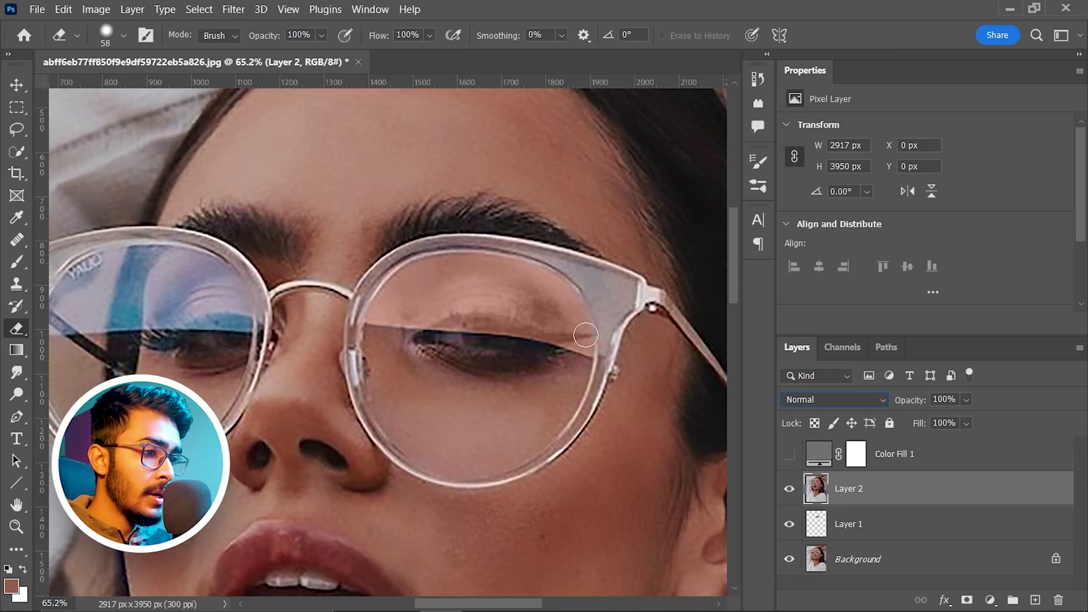
click(990, 599)
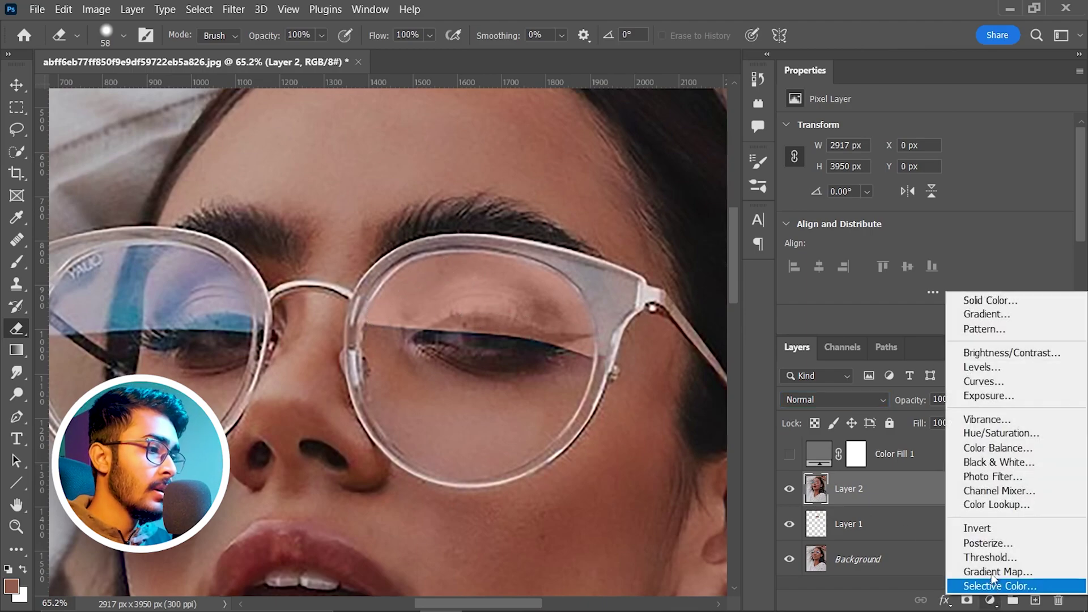
click(983, 381)
click(795, 137)
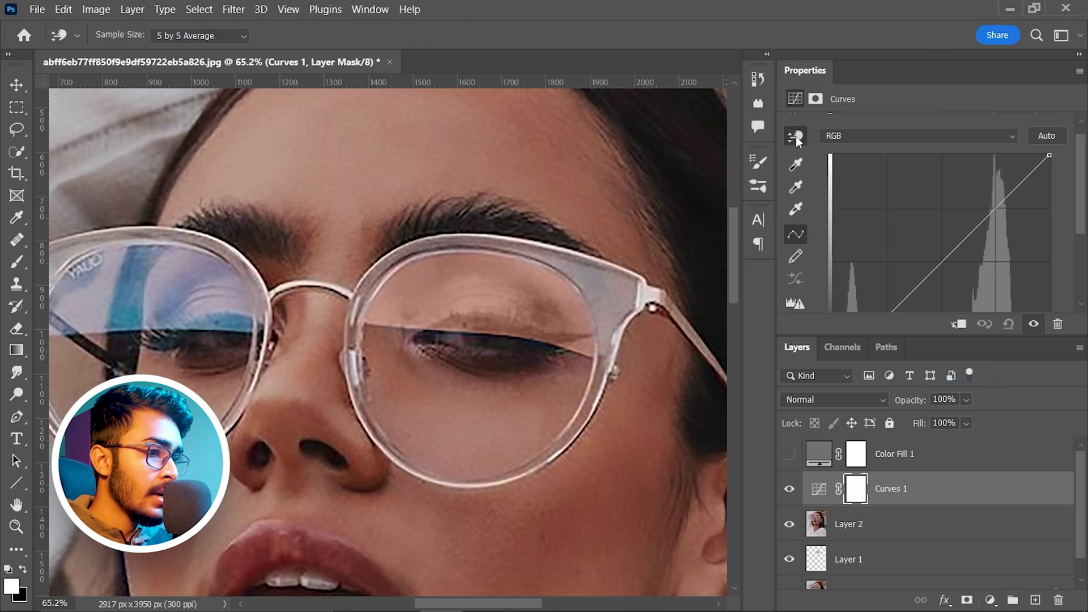
drag(497, 286, 486, 317)
key(ctrl+i)
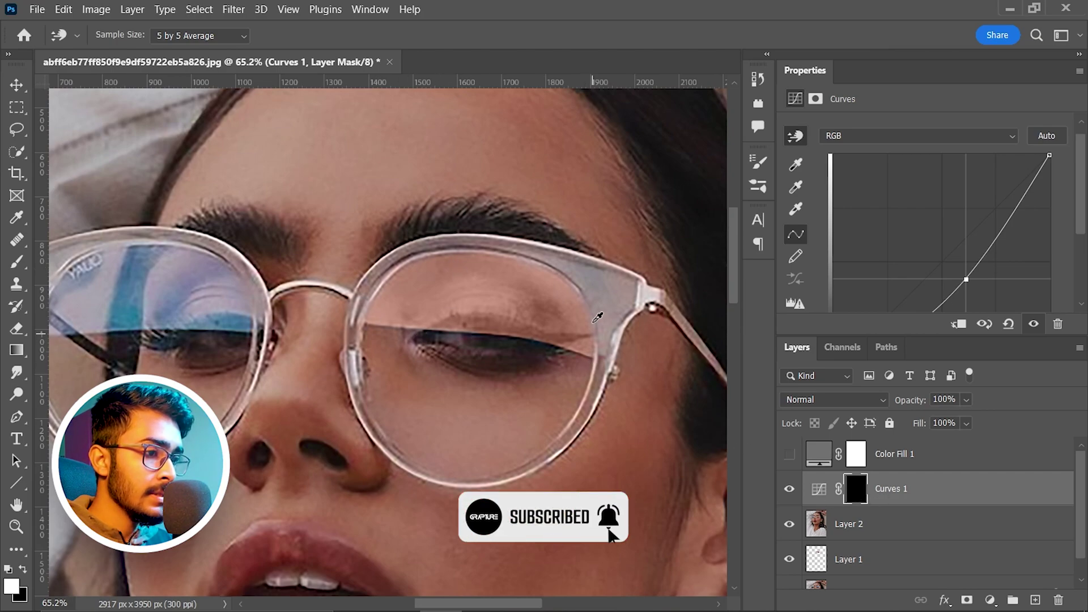
scroll(850, 543, down, 1)
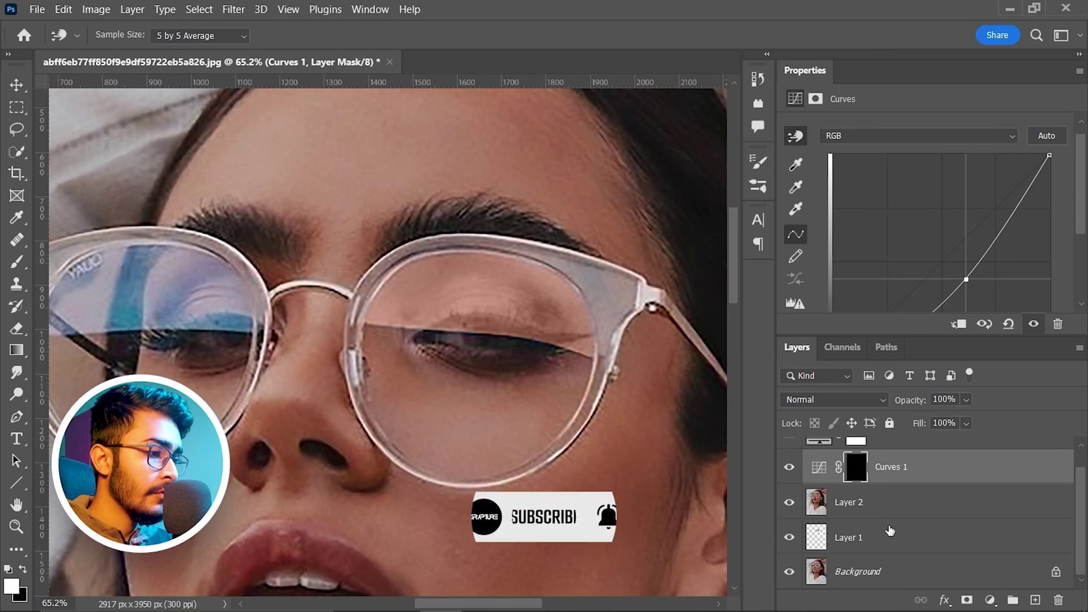
Load Layer 1's lens area as a selection, fill the Curves mask there, then deselect
ctrl+click(816, 545)
key(e)
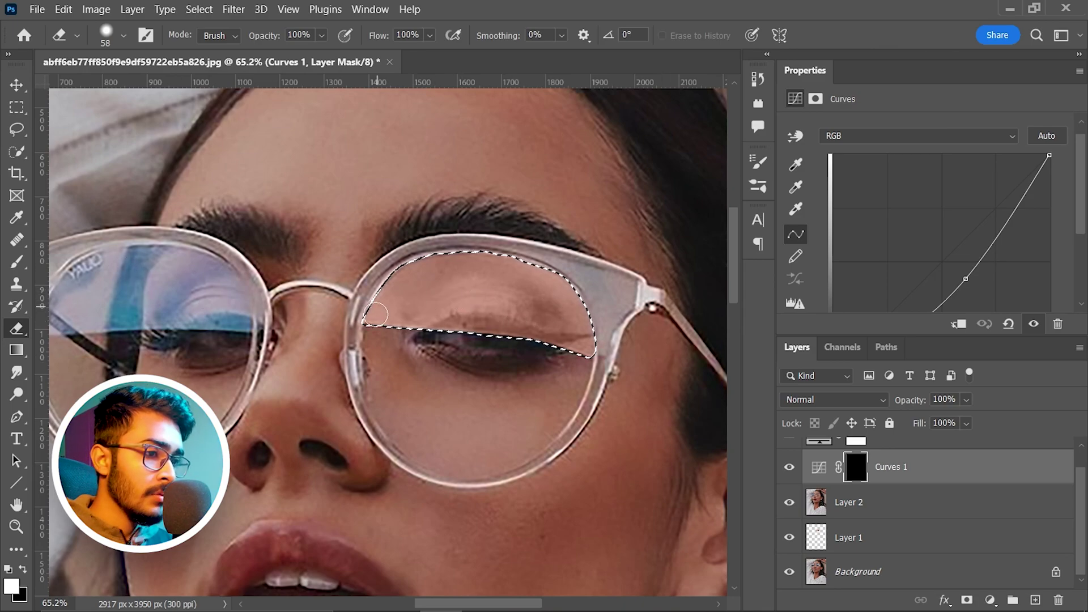
scroll(884, 493, up, 1)
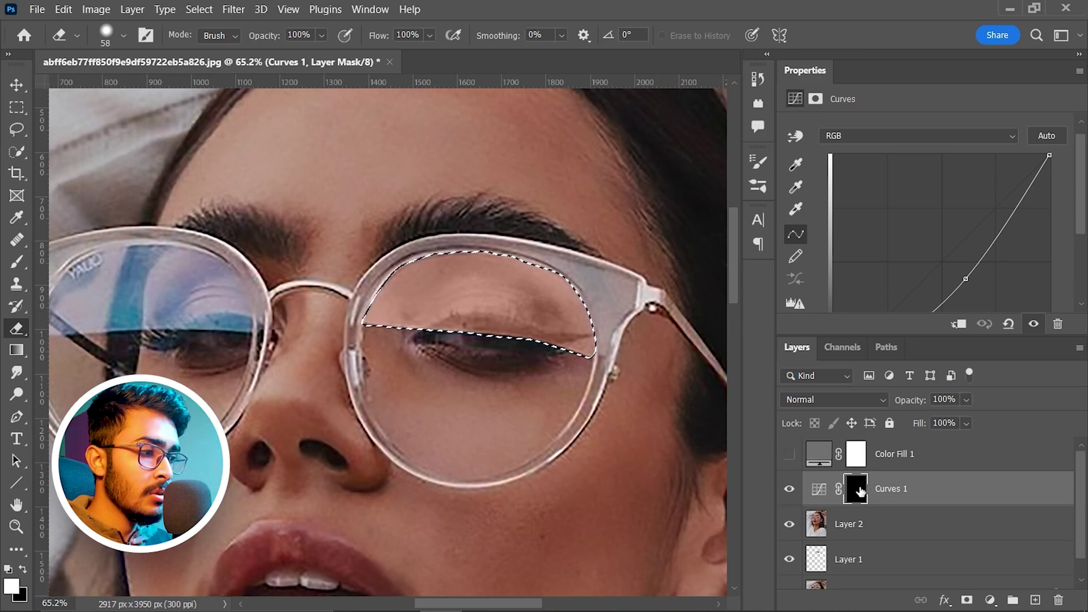
key(alt+BackSpace)
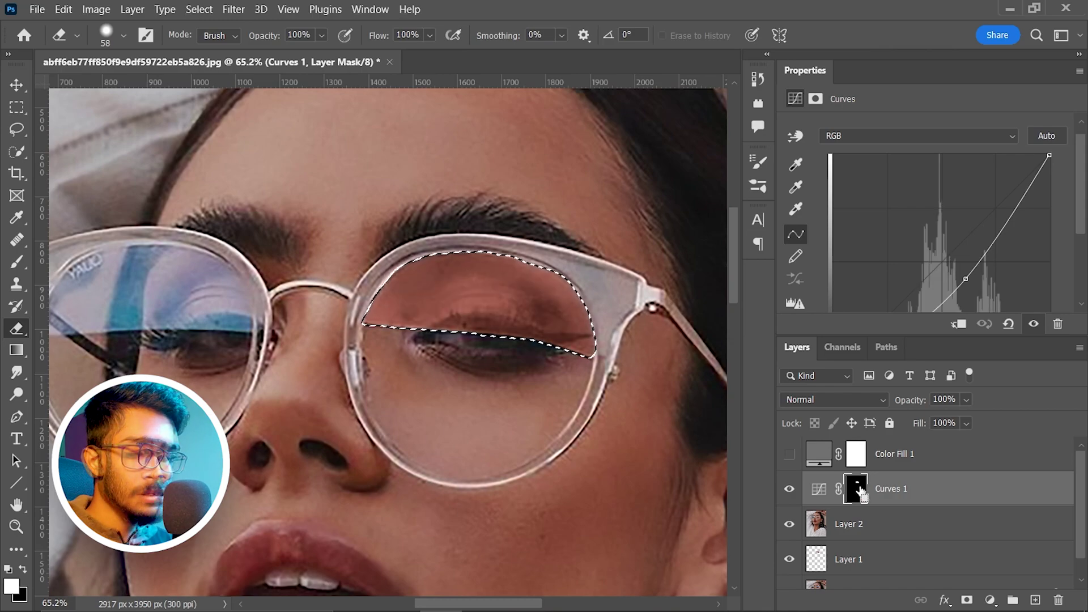
key(ctrl+d)
scroll(625, 425, down, 1)
scroll(625, 425, down, 3)
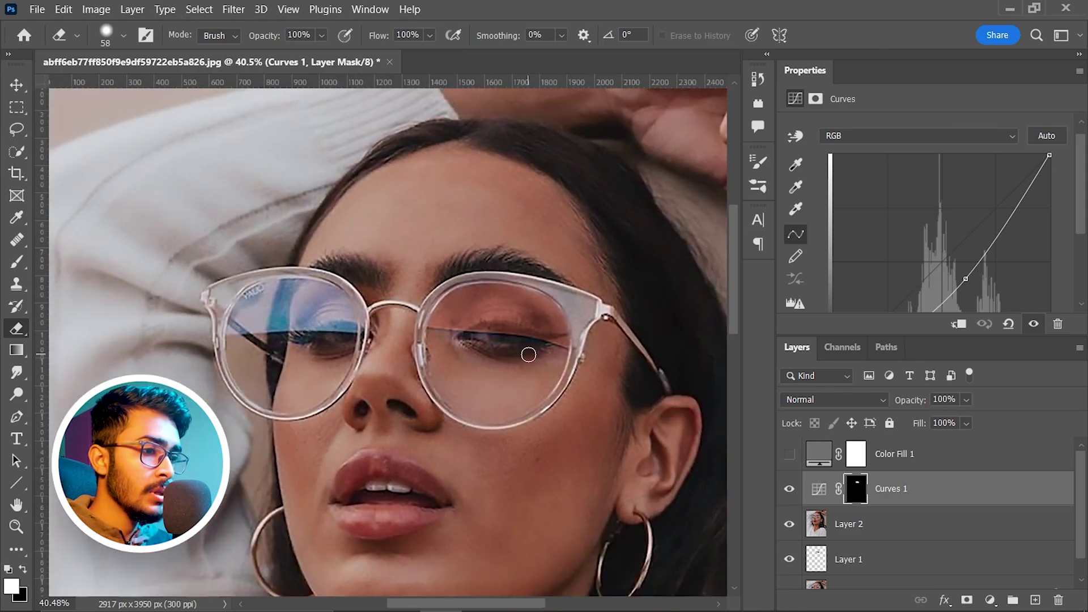
scroll(764, 460, up, 2)
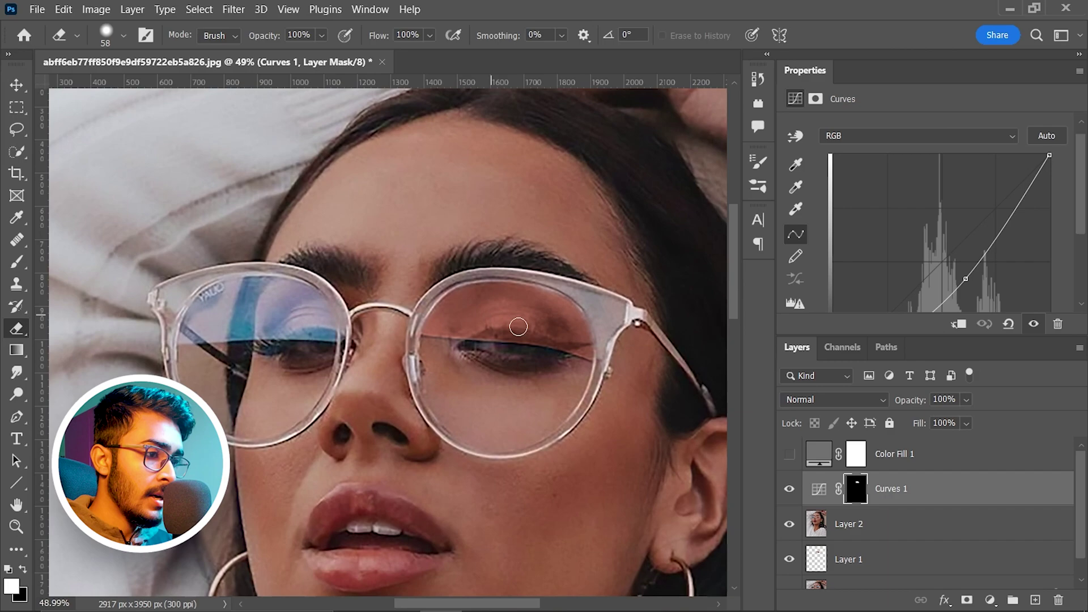
Check brightness in grayscale and nudge the curve point up for gentler darkening
click(791, 455)
scroll(544, 357, up, 1)
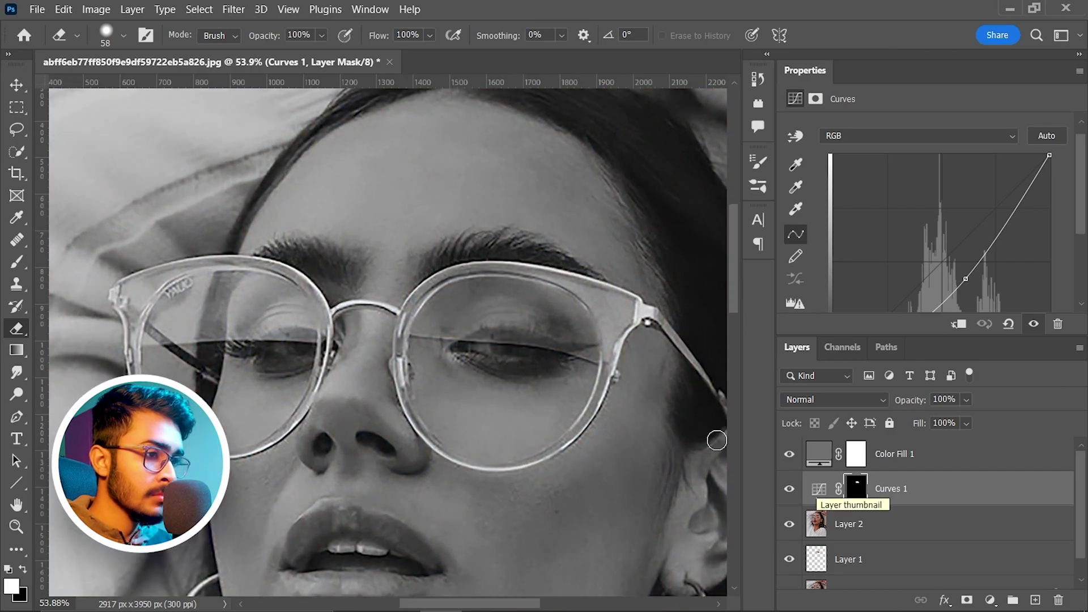
click(818, 488)
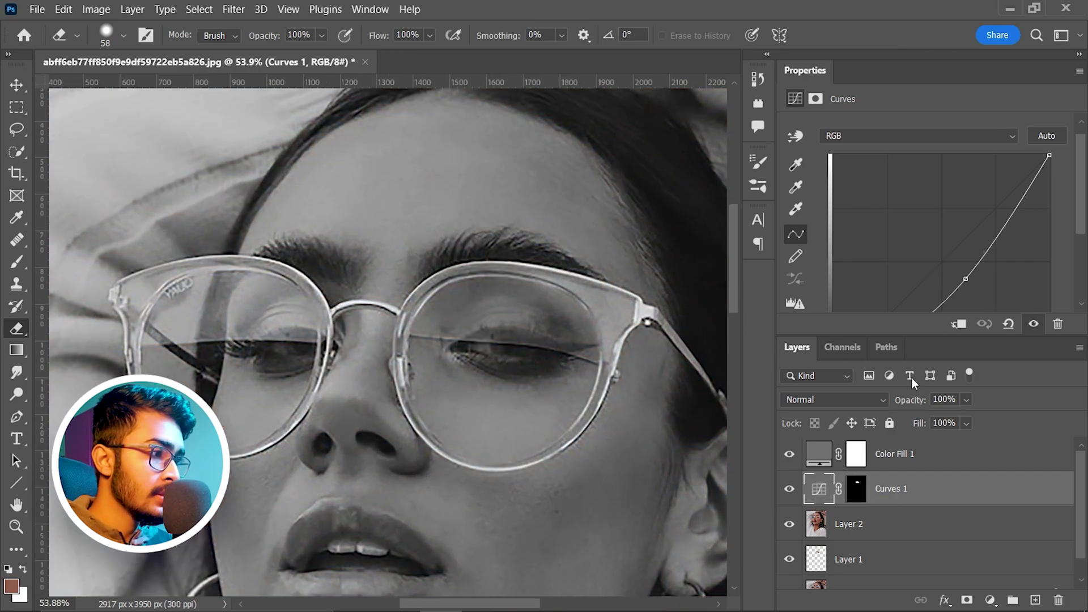
scroll(963, 255, down, 1)
drag(967, 253, 966, 250)
click(790, 455)
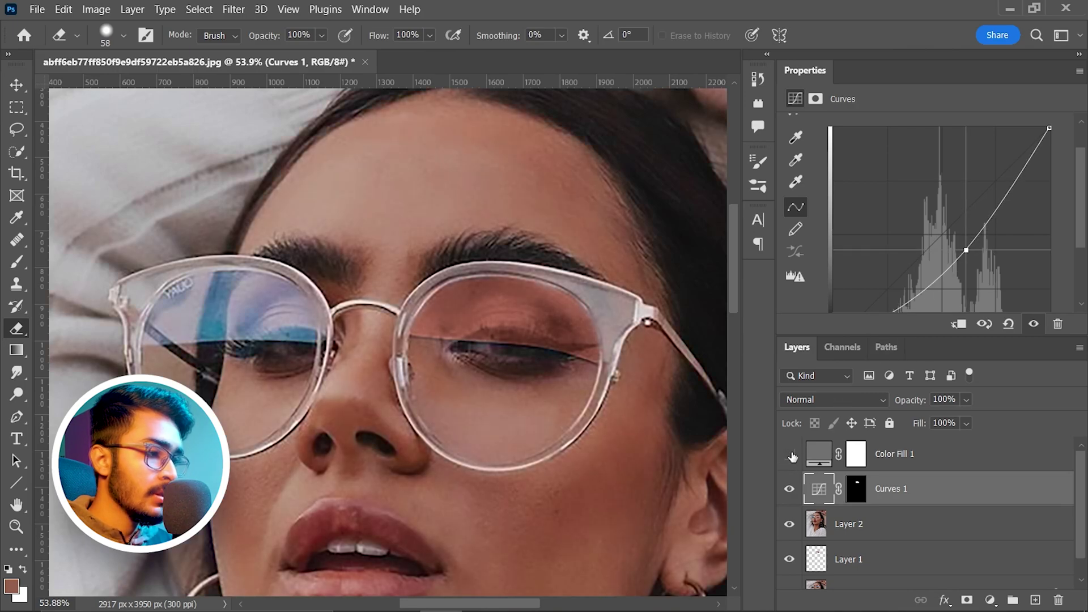
scroll(548, 386, down, 3)
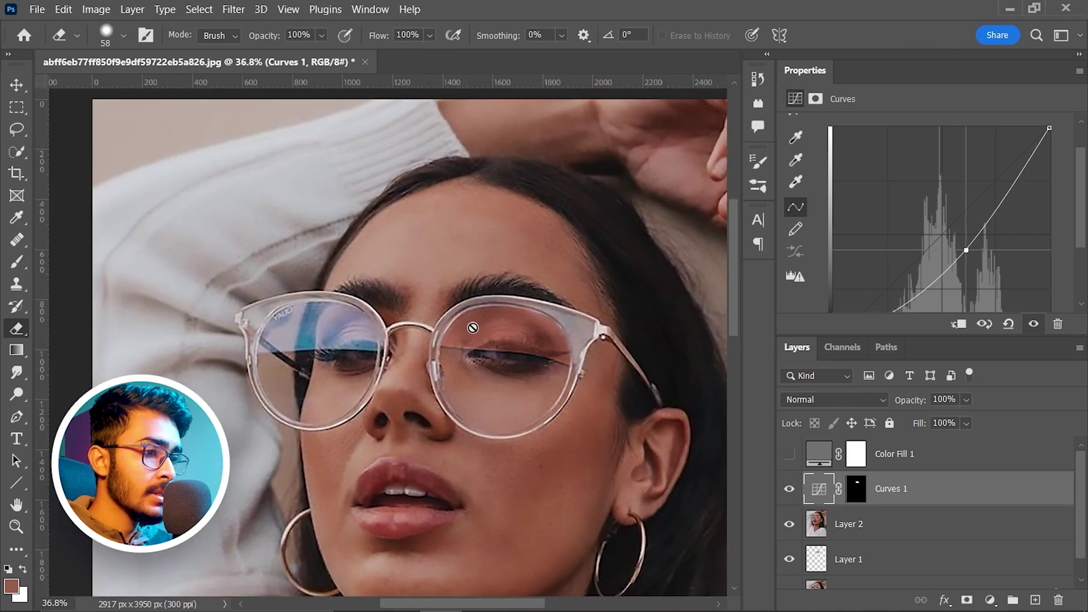
scroll(530, 364, up, 3)
click(990, 599)
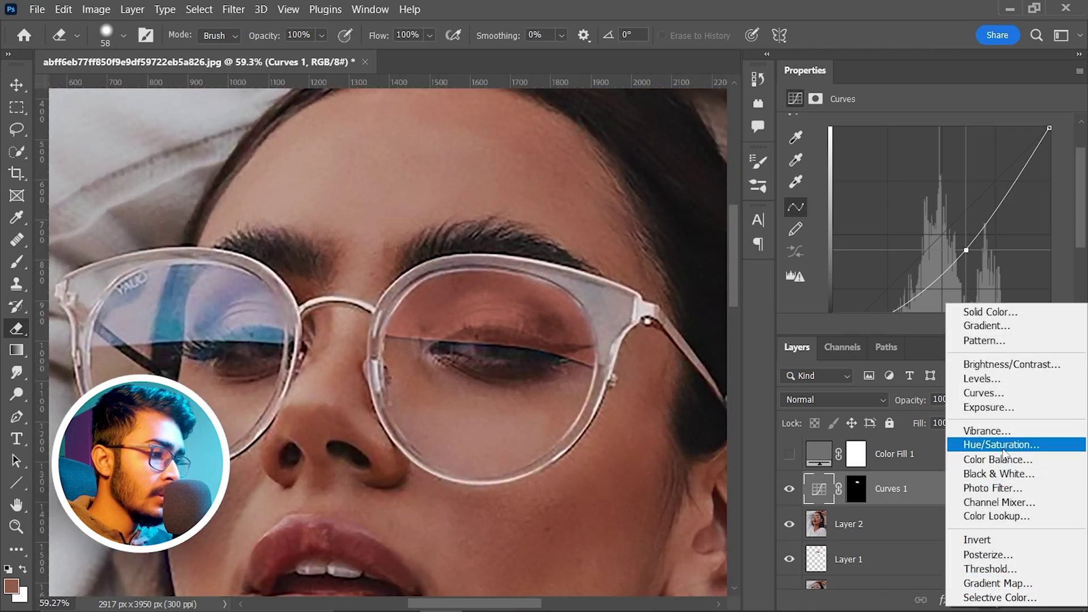
Load the Curves 1 mask as a selection and add a Hue/Saturation layer limited to it
click(904, 493)
click(861, 494)
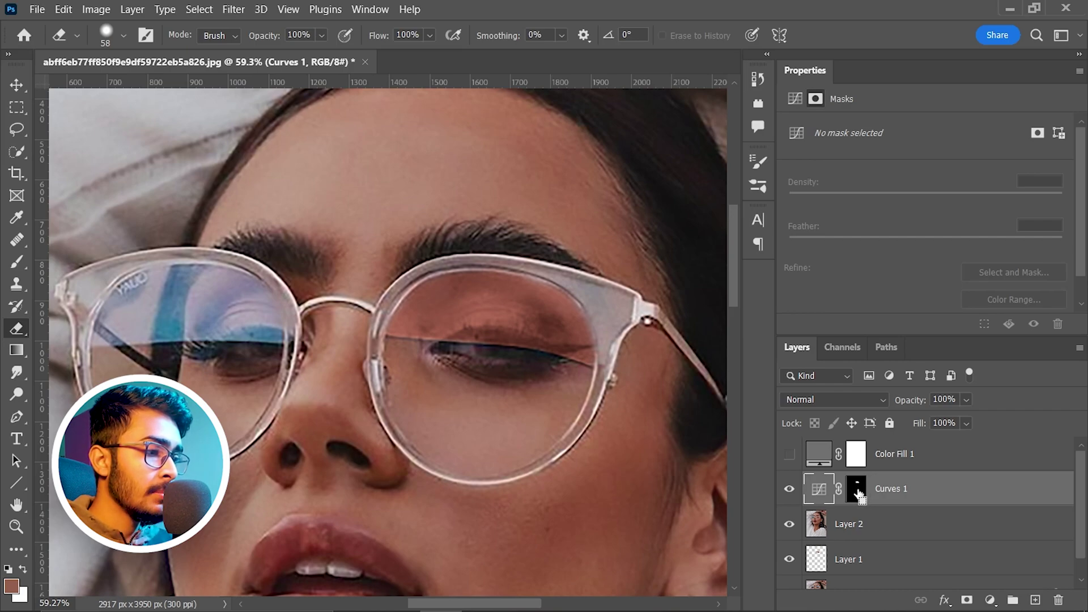
ctrl+click(860, 494)
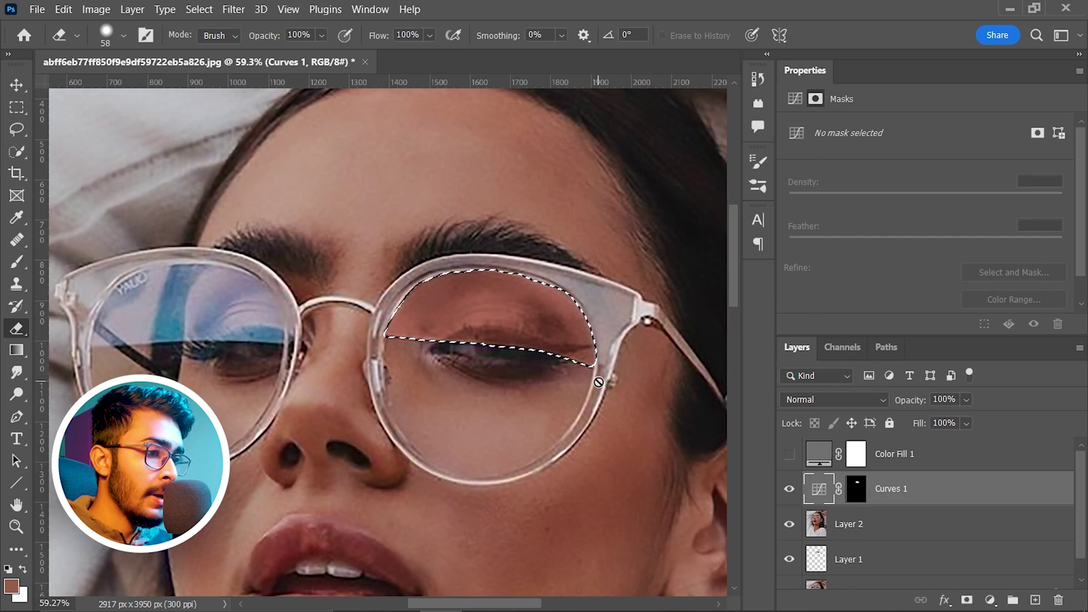
click(989, 599)
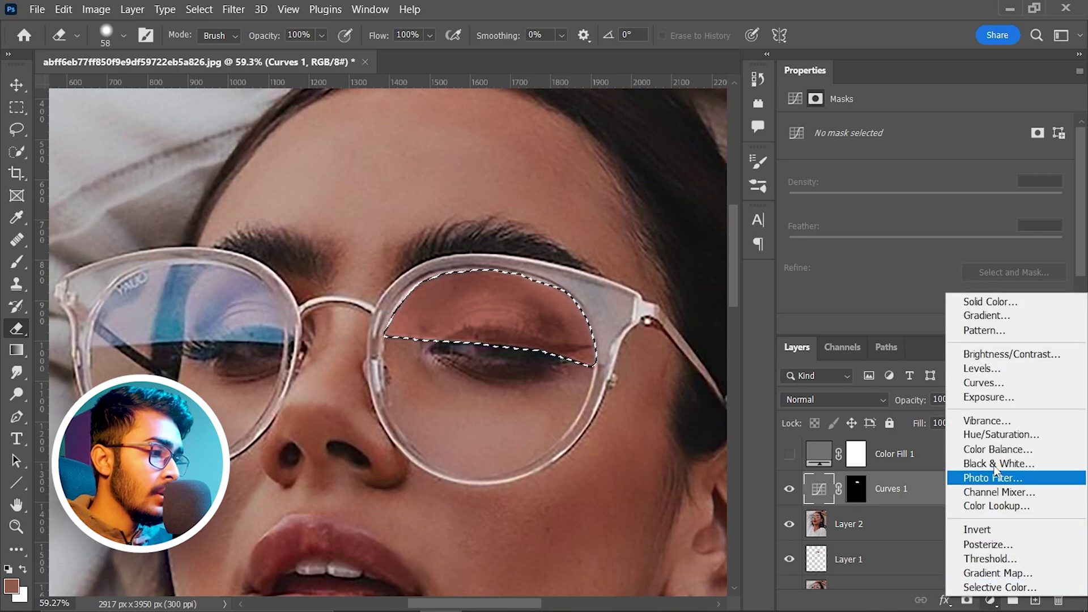
click(998, 434)
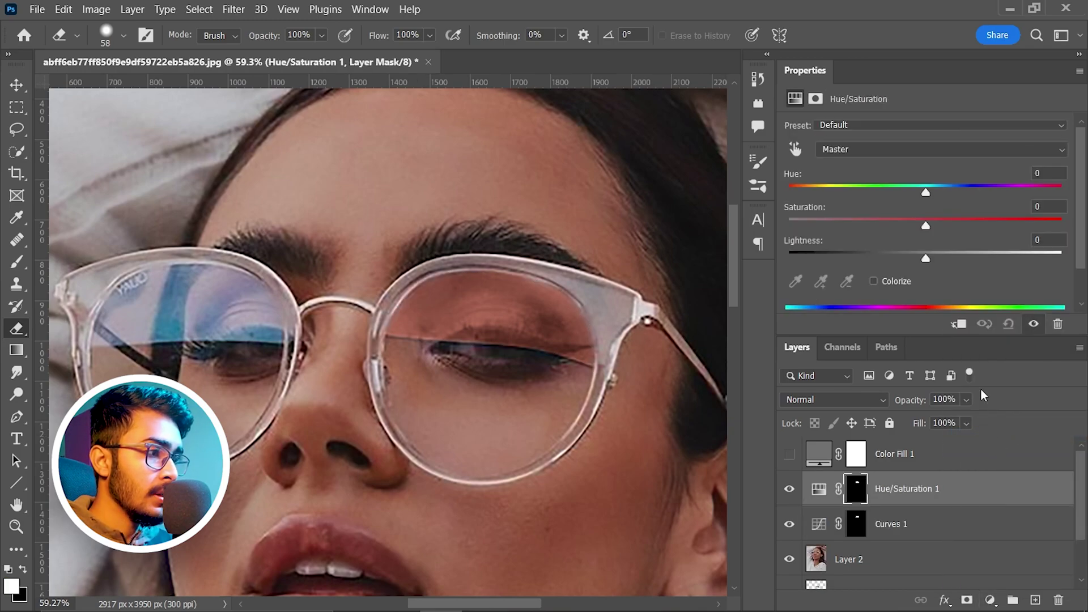
Set Saturation −21 and Hue +1, then add an empty Layer 3
drag(925, 226, 896, 223)
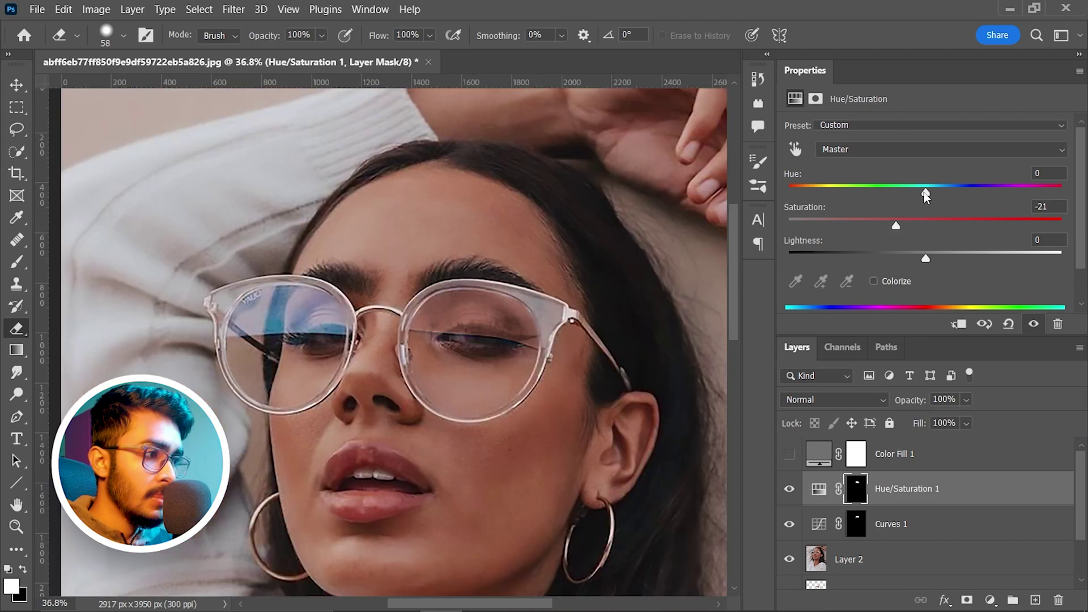
drag(924, 192, 927, 192)
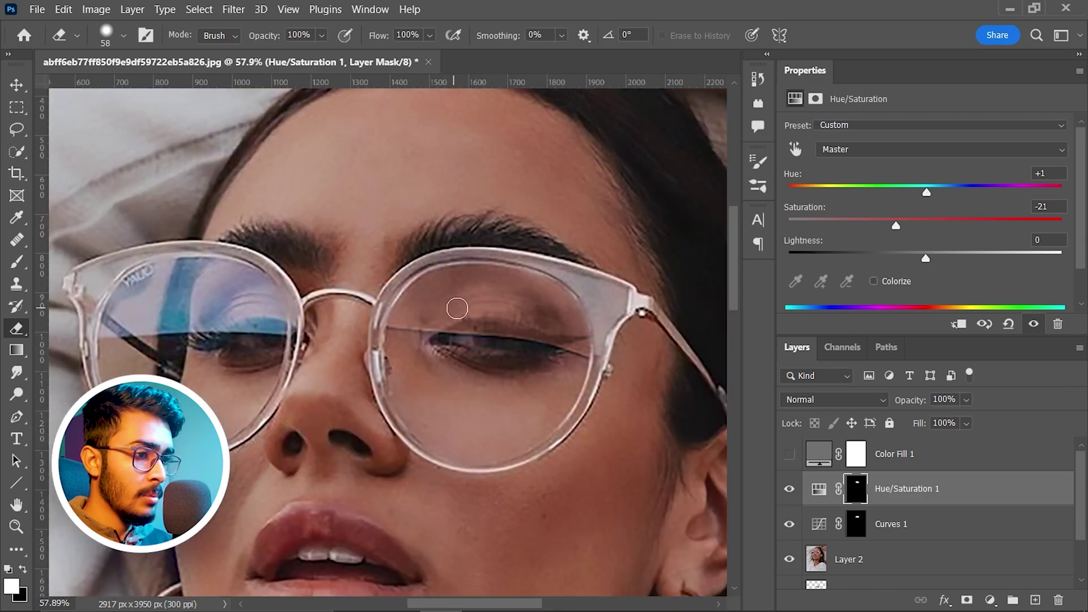
scroll(457, 308, up, 2)
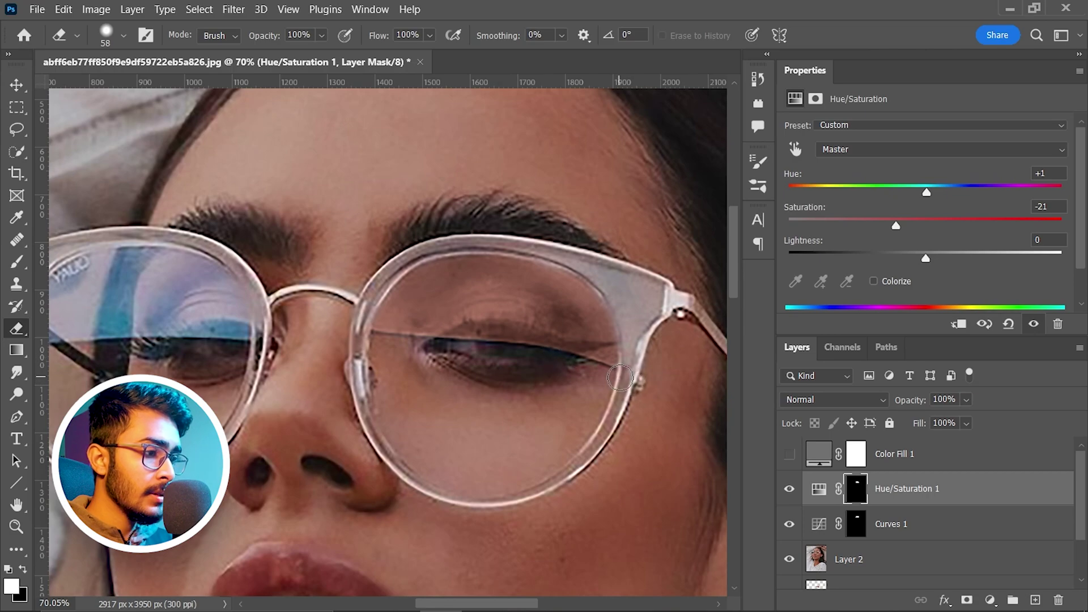
scroll(461, 348, up, 2)
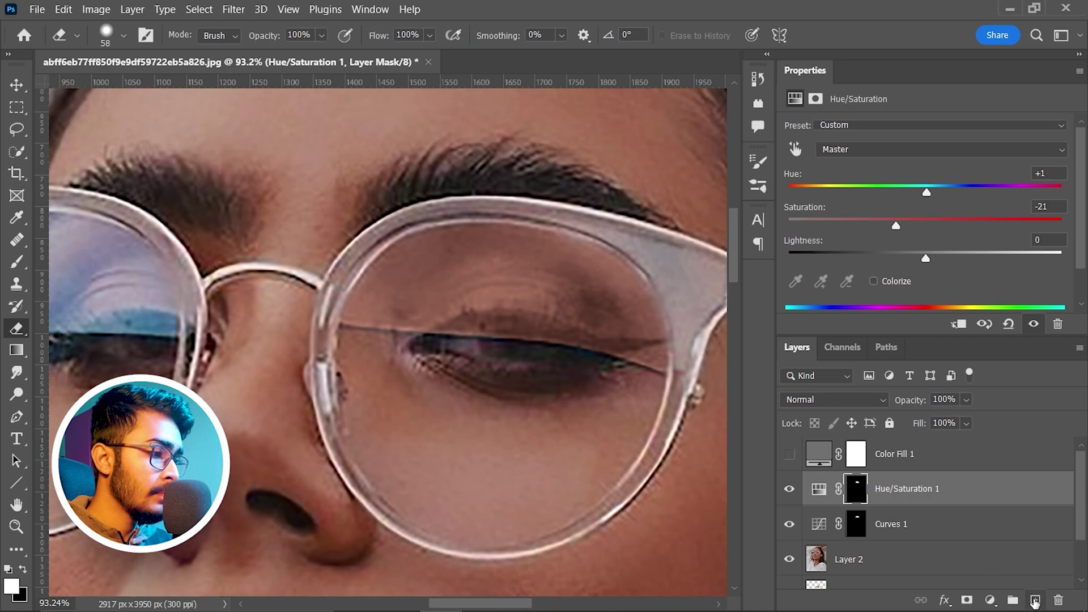
click(1035, 600)
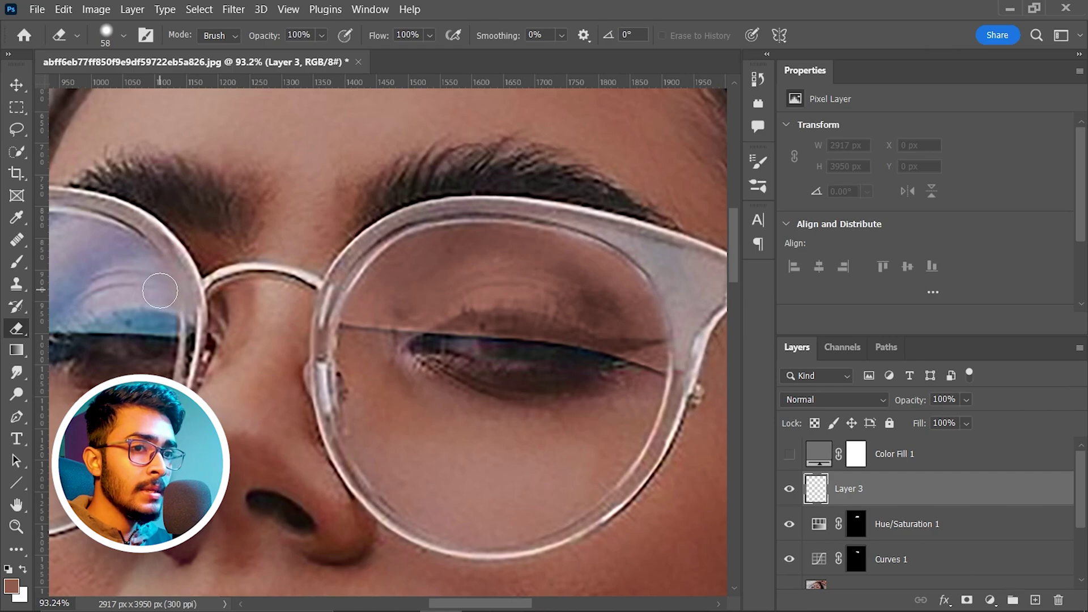
Heal the lens line near the eye's inner corner with the Healing Brush sampling Current & Below
click(18, 241)
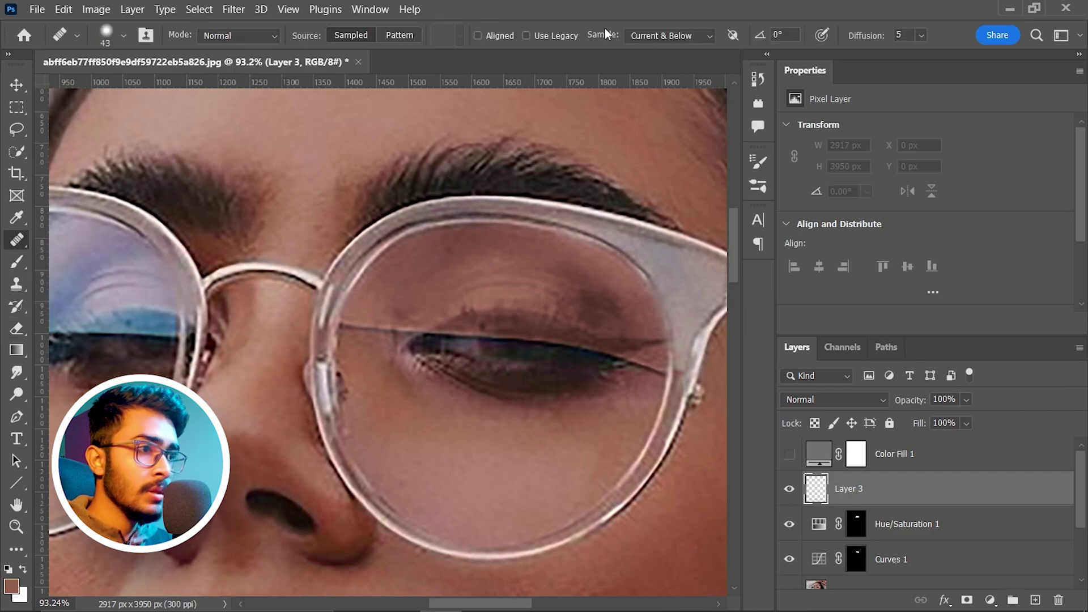
click(654, 35)
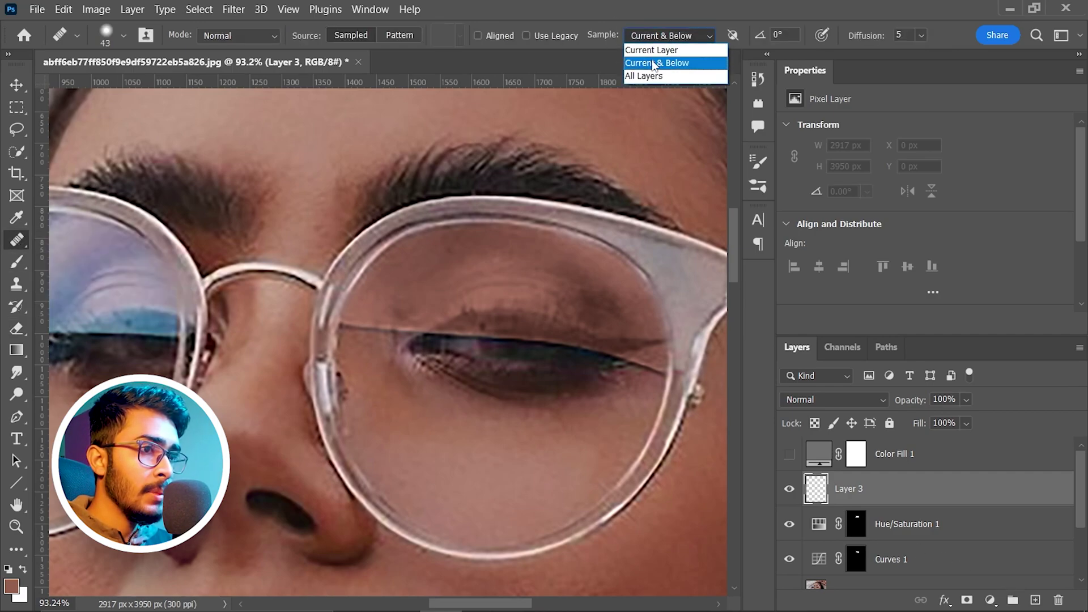
click(651, 68)
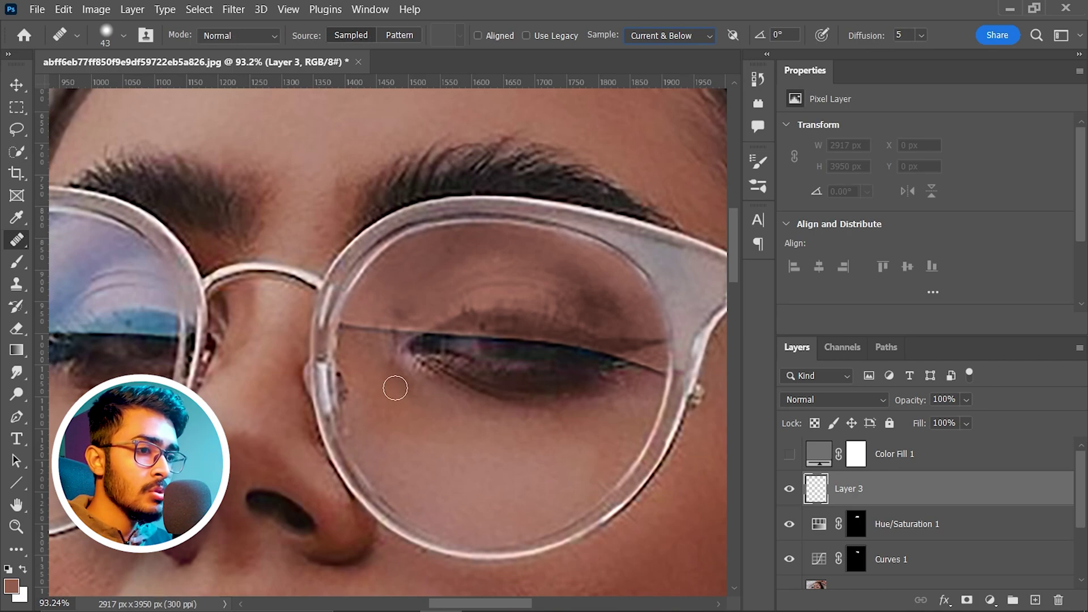
scroll(413, 364, up, 2)
mouse_move(381, 289)
mouse_down()
mouse_move(417, 285)
mouse_move(289, 262)
mouse_up()
scroll(422, 263, up, 1)
Heal the lens line near the right eye's outer corner with a slightly smaller brush
key(bracketleft)
drag(534, 295, 595, 316)
drag(335, 340, 431, 367)
scroll(382, 357, up, 3)
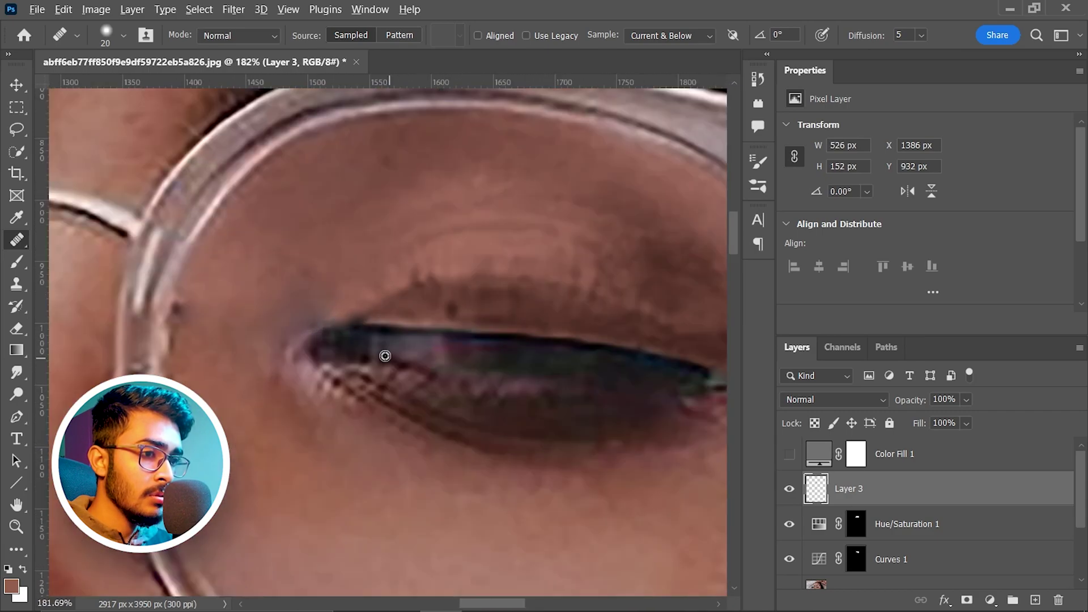
alt+right_click(461, 357)
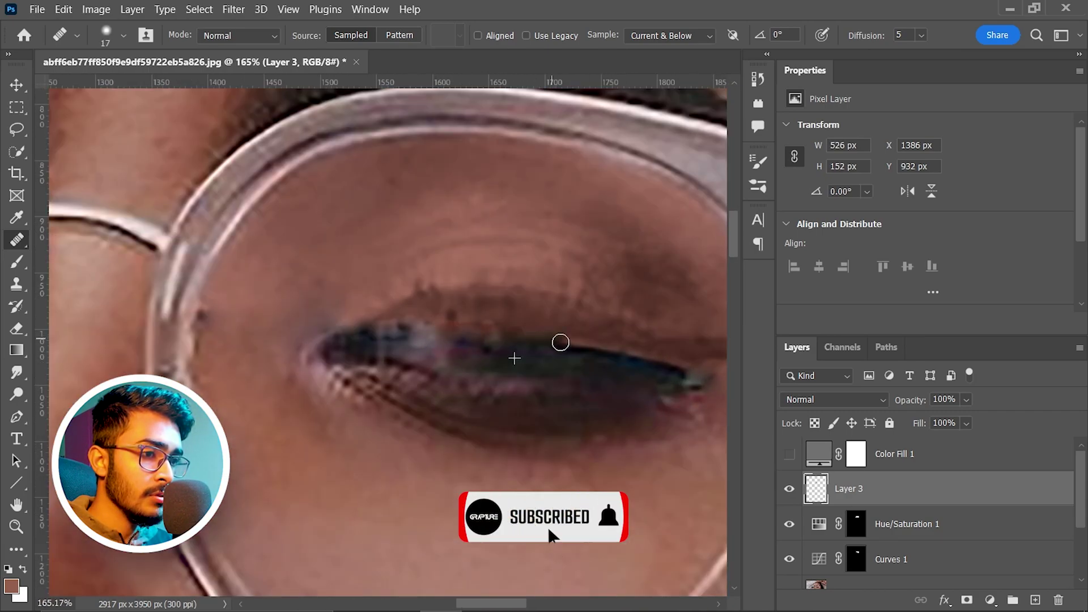
scroll(563, 349, down, 4)
scroll(569, 360, up, 1)
scroll(562, 364, up, 1)
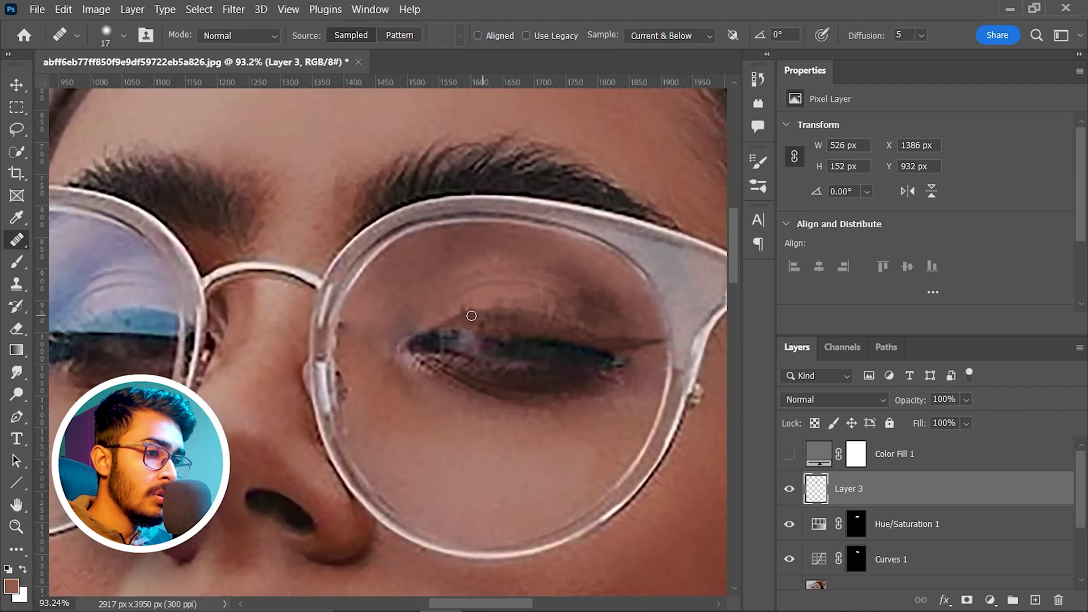
scroll(493, 342, up, 2)
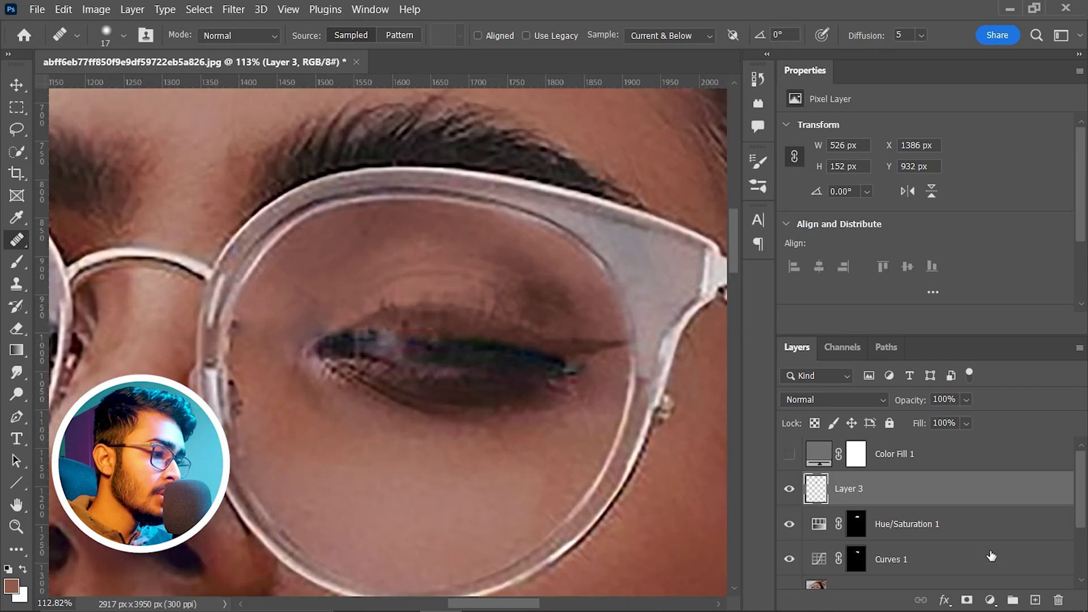
Add a Brightness/Contrast layer at Brightness −150 with its mask inverted to hide it
click(989, 600)
click(991, 357)
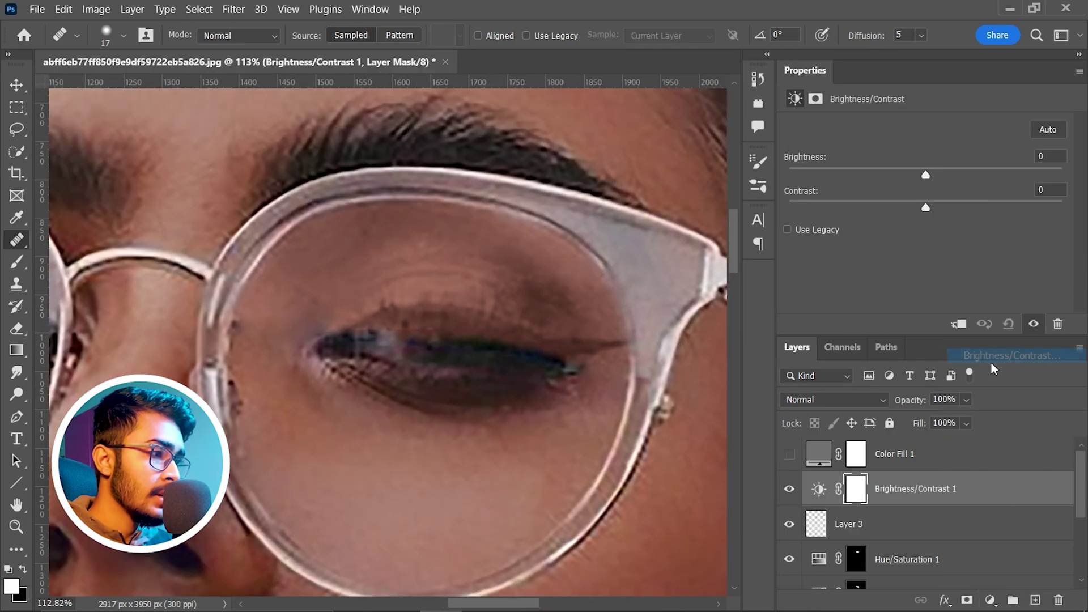
drag(925, 174, 785, 175)
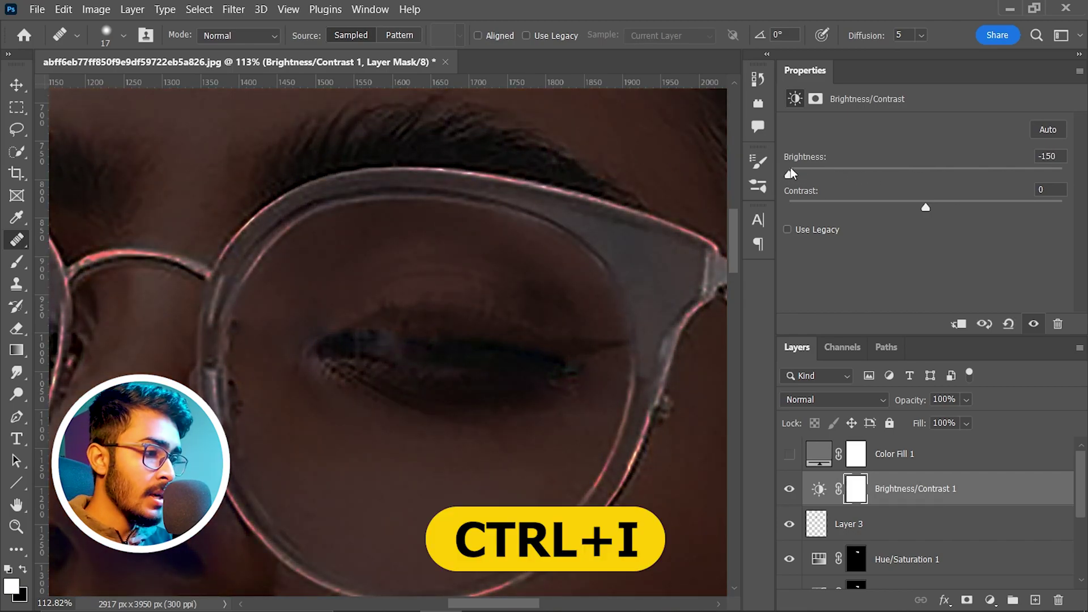
key(ctrl+i)
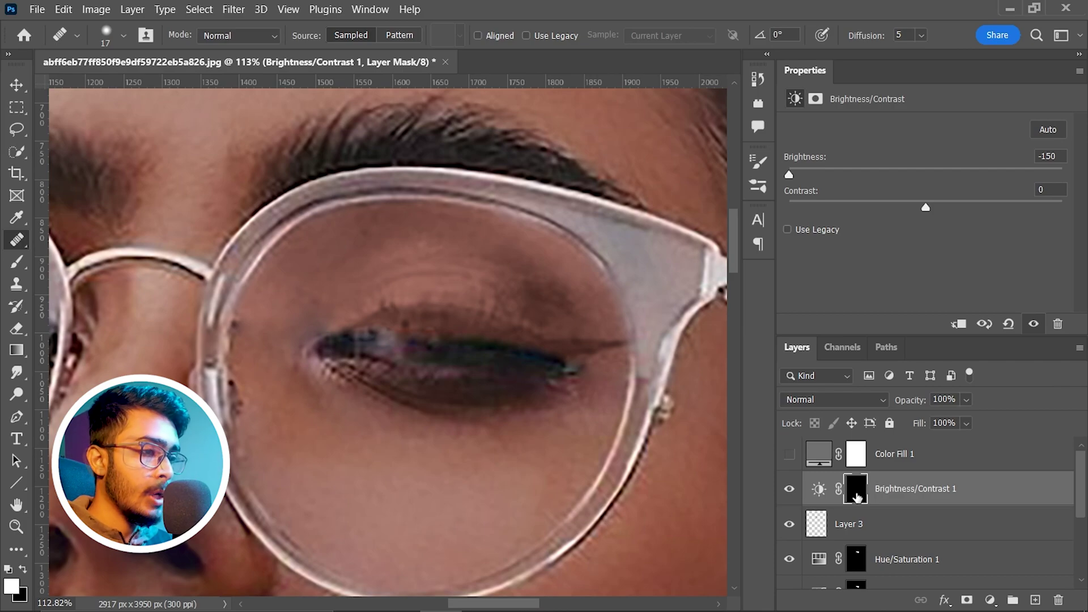
Paint the mask along the right upper-lid eyeliner out to its outer wing
key(b)
scroll(496, 331, up, 2)
scroll(461, 335, up, 1)
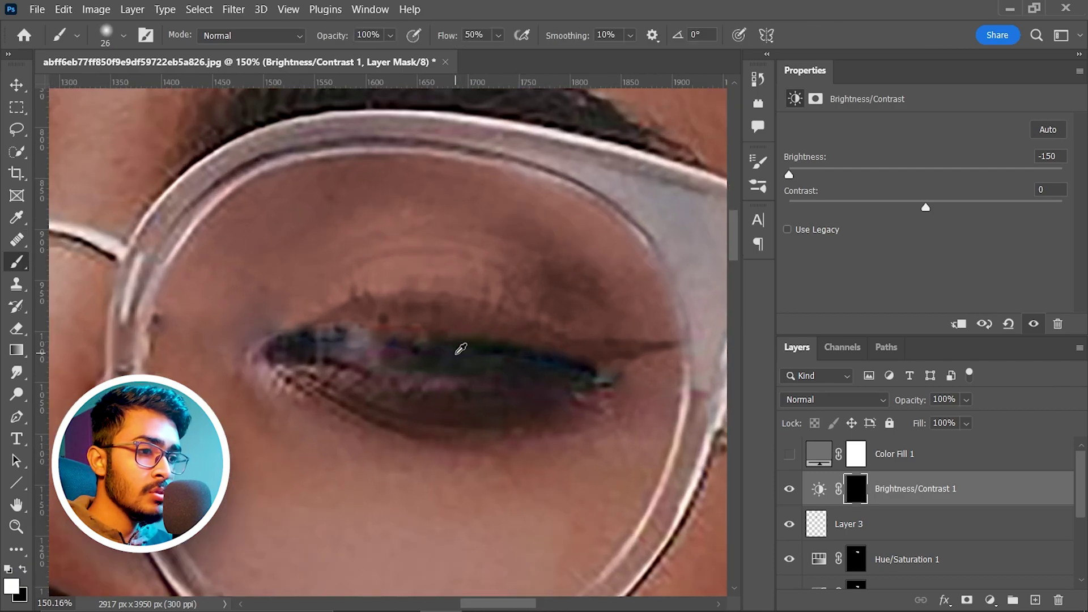
drag(457, 348, 453, 354)
mouse_move(344, 318)
mouse_down()
mouse_move(480, 316)
mouse_move(665, 348)
mouse_move(447, 345)
mouse_move(393, 312)
mouse_move(469, 318)
mouse_move(540, 349)
mouse_up()
key(bracketright)
mouse_move(355, 311)
mouse_down()
mouse_move(494, 312)
mouse_move(391, 332)
mouse_move(449, 347)
mouse_up()
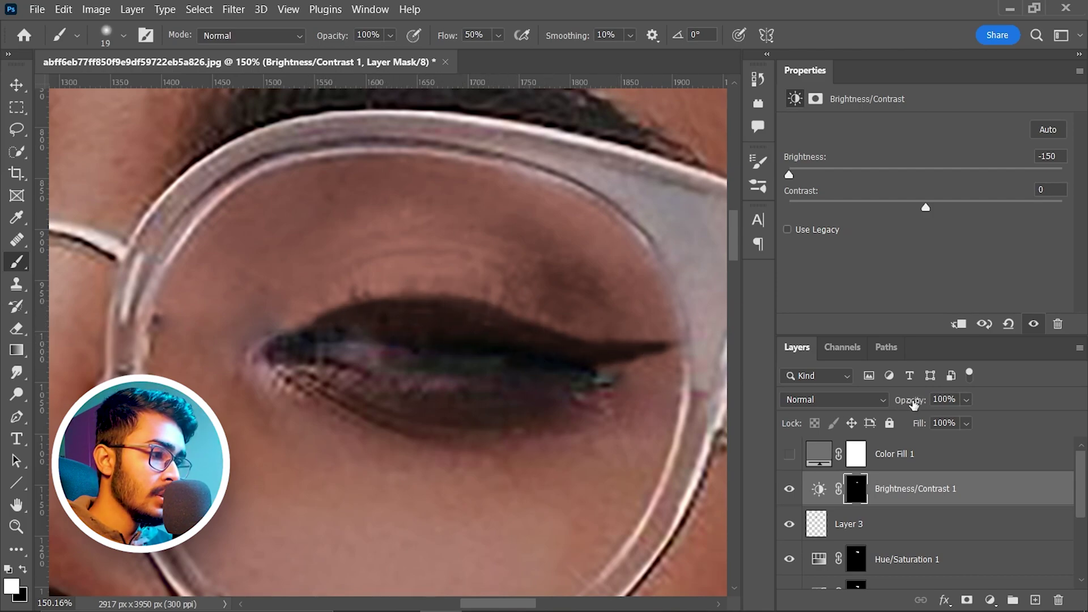
Lower the Brightness/Contrast layer opacity to 79%
drag(913, 402, 920, 404)
scroll(561, 339, down, 6)
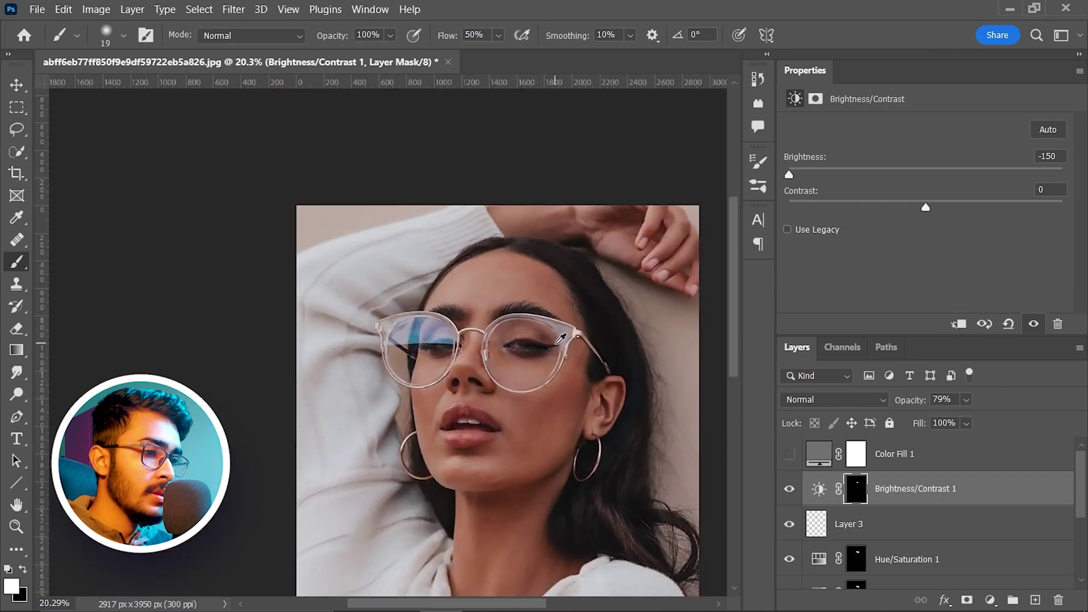
scroll(531, 351, up, 5)
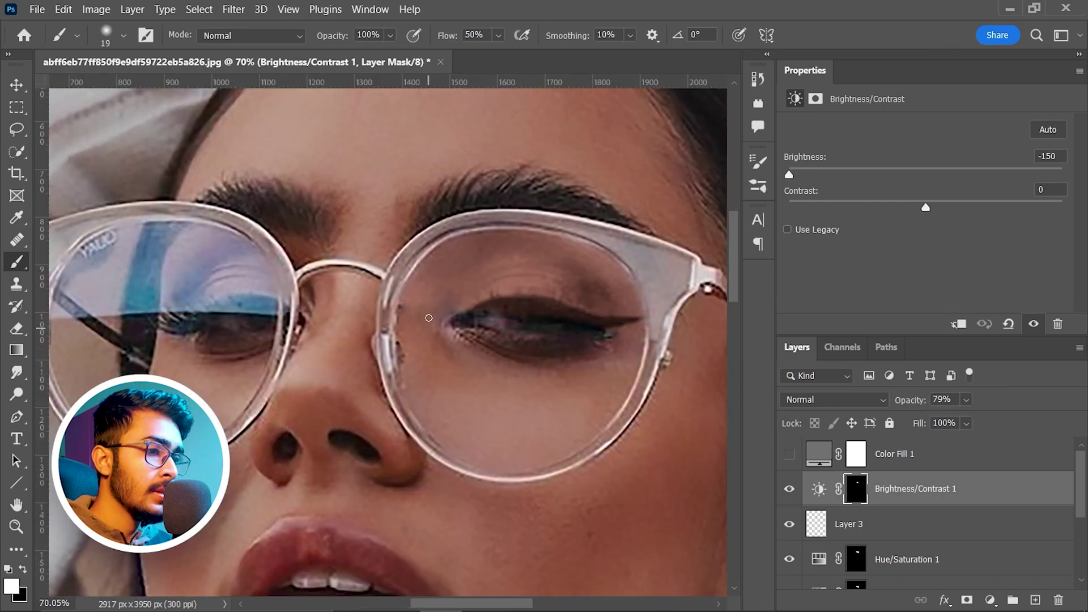
Add a Hue/Saturation adjustment layer with saturation reduced to −12
click(996, 599)
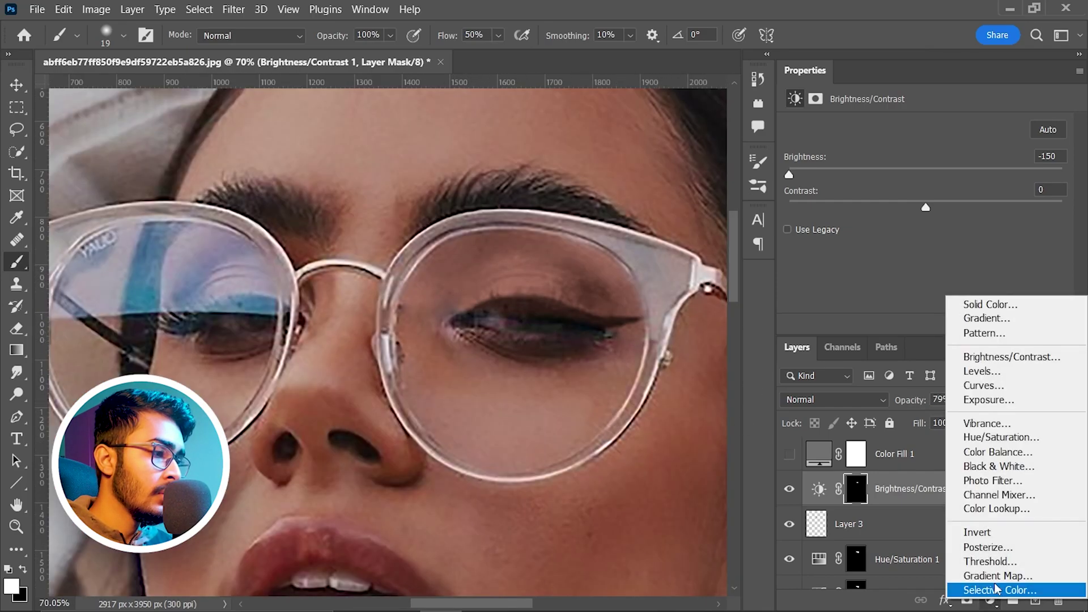
click(1008, 442)
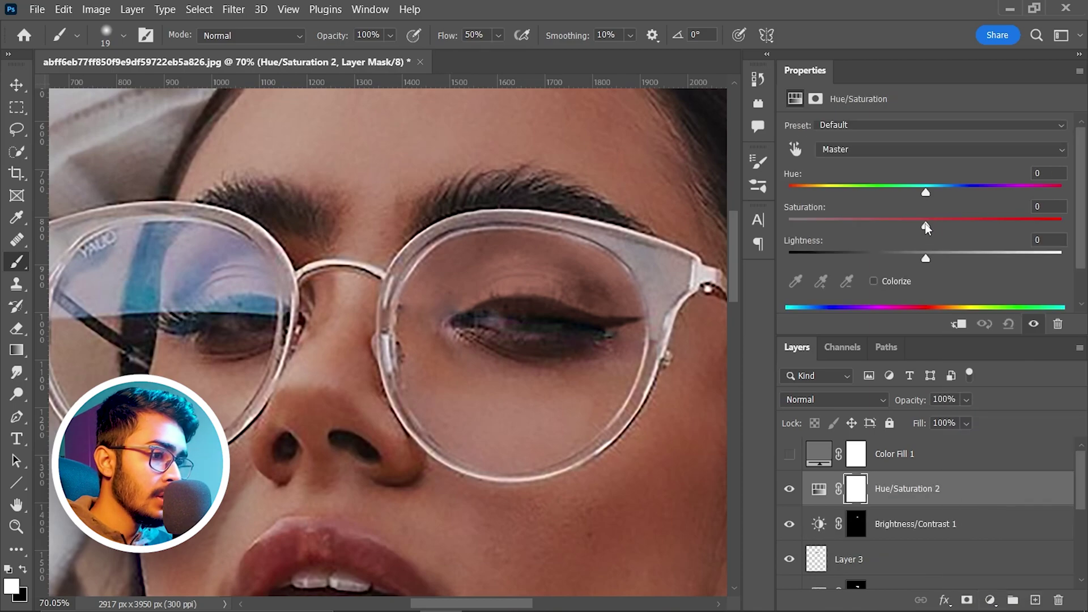
drag(925, 223, 907, 225)
scroll(498, 203, down, 3)
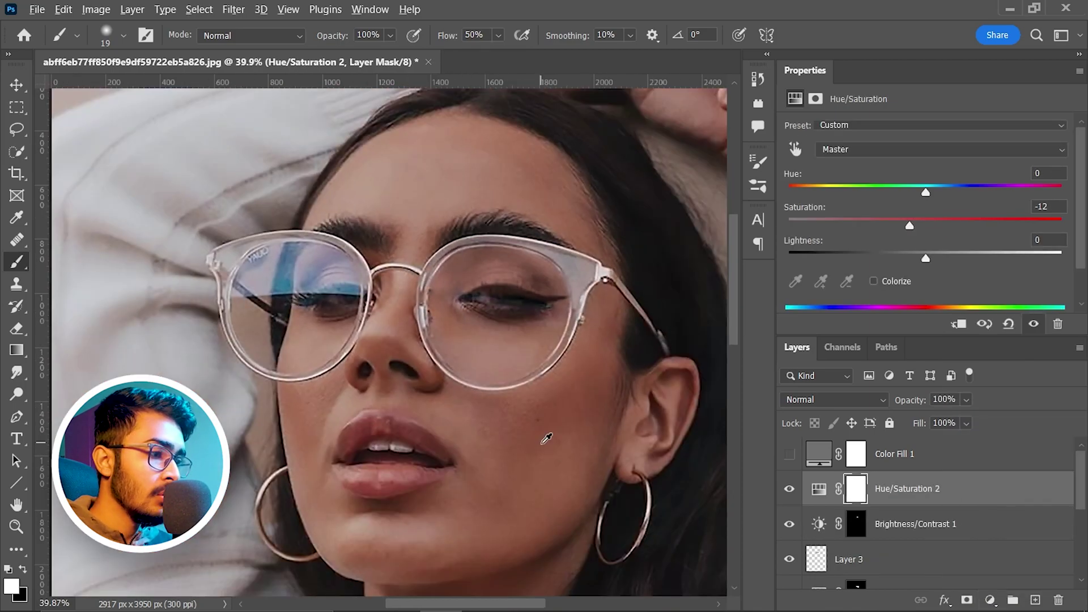
scroll(546, 438, up, 2)
scroll(859, 510, down, 4)
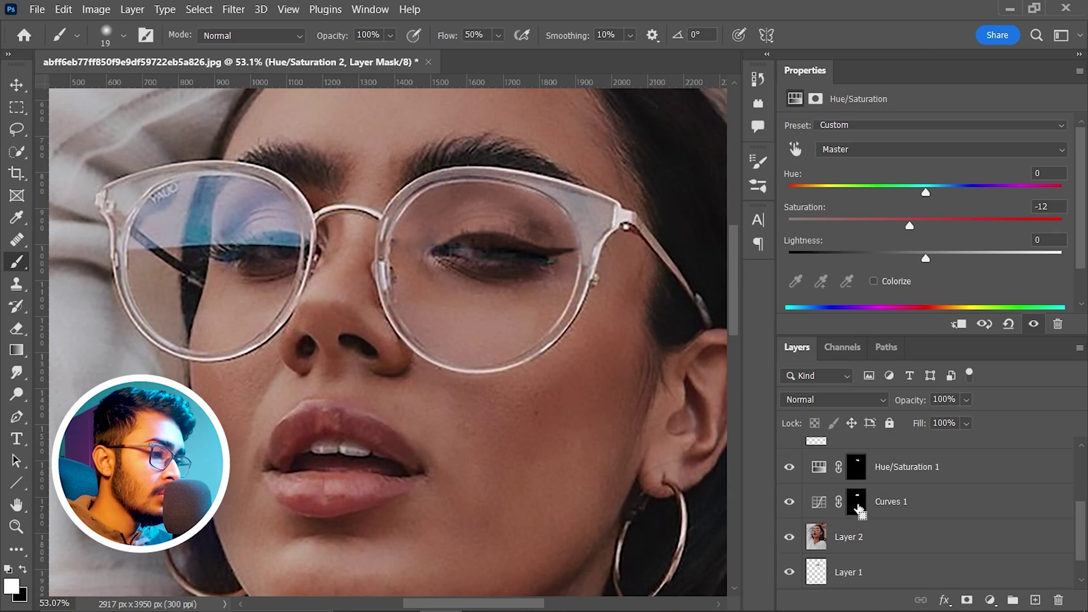
Fill its mask from the Curves 1 lens selection and invert it so only the lens area changes
ctrl+click(859, 506)
scroll(856, 507, up, 4)
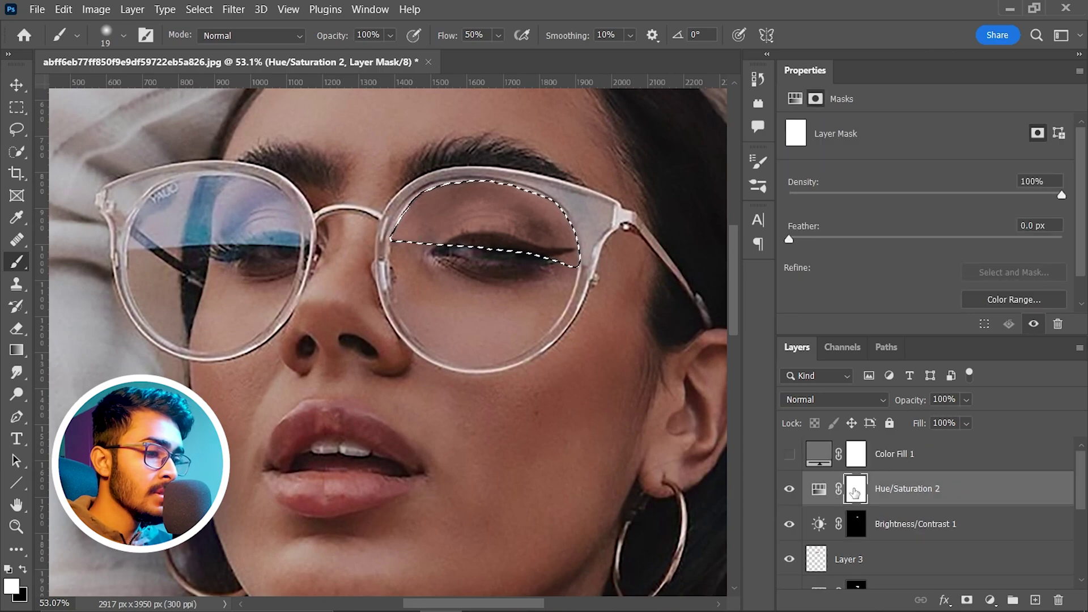
key(ctrl+BackSpace)
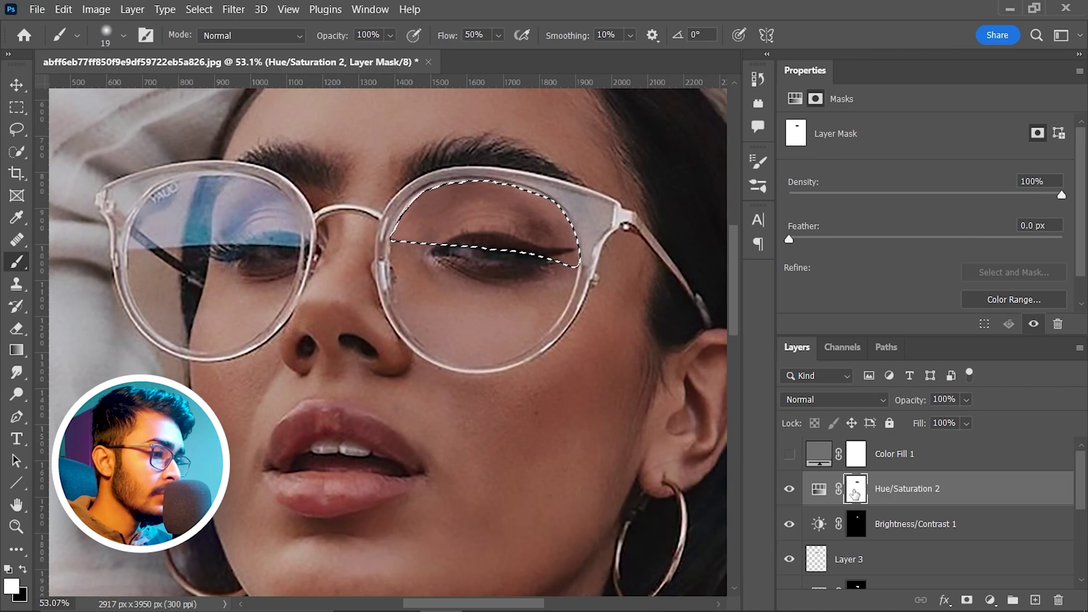
key(ctrl+d)
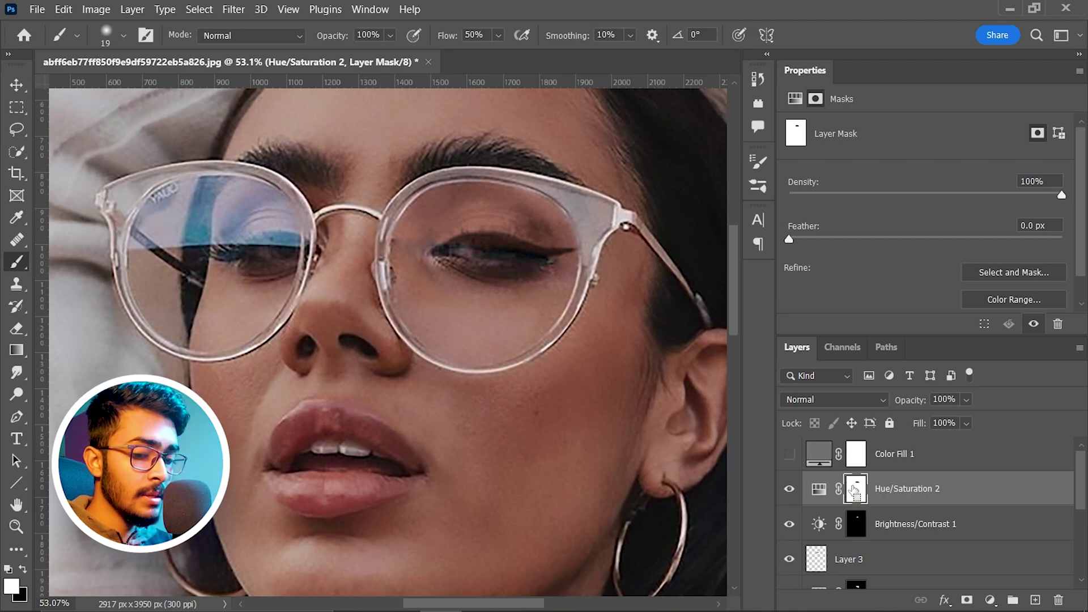
key(ctrl+i)
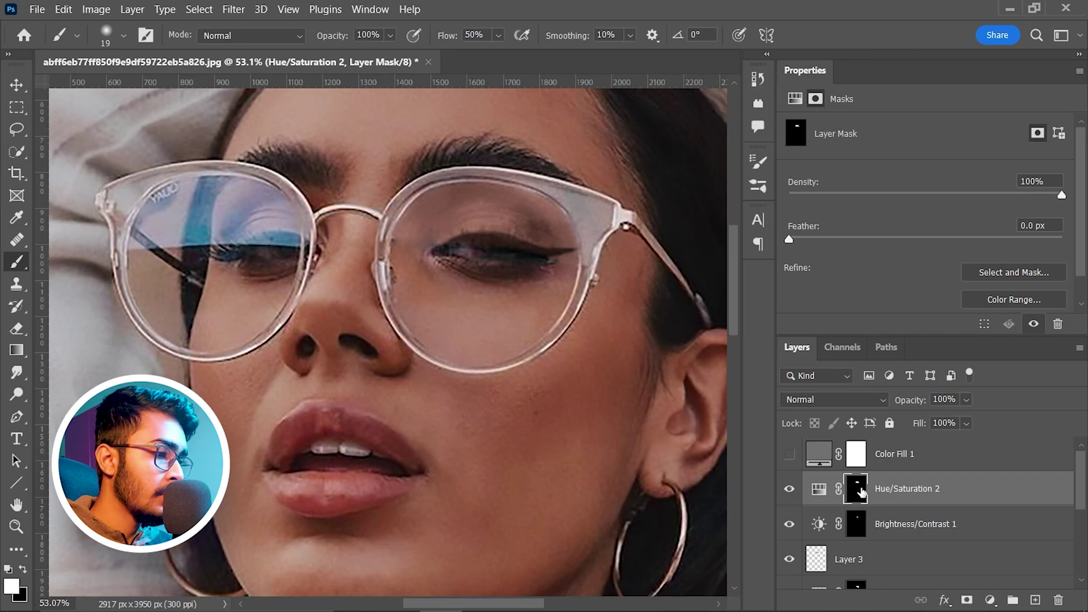
ctrl+click(865, 495)
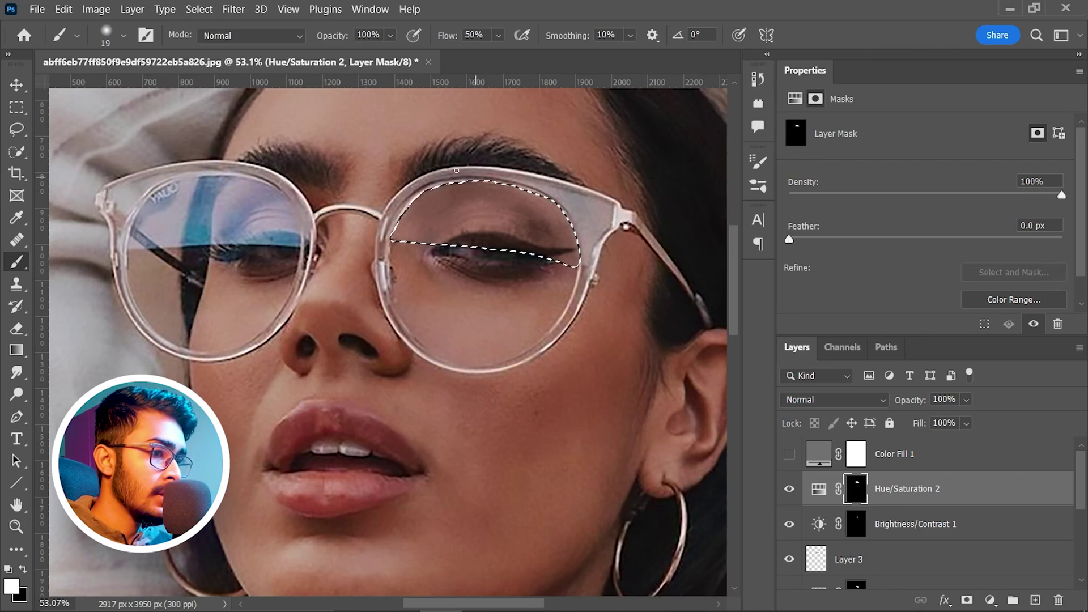
key(ctrl+d)
scroll(558, 284, down, 1)
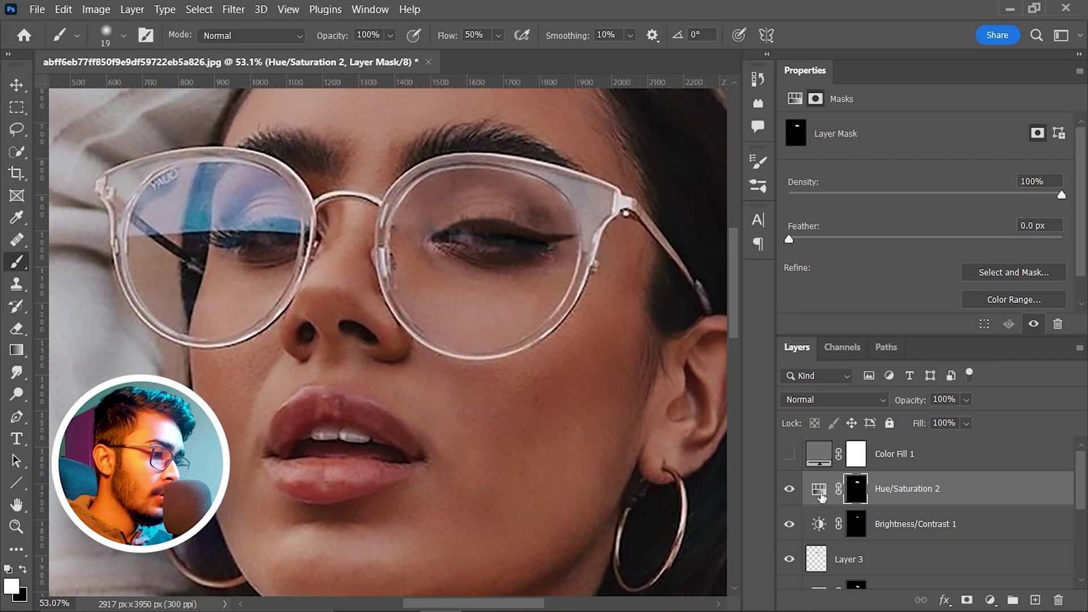
Raise the Hue/Saturation 2 saturation to +3
click(819, 491)
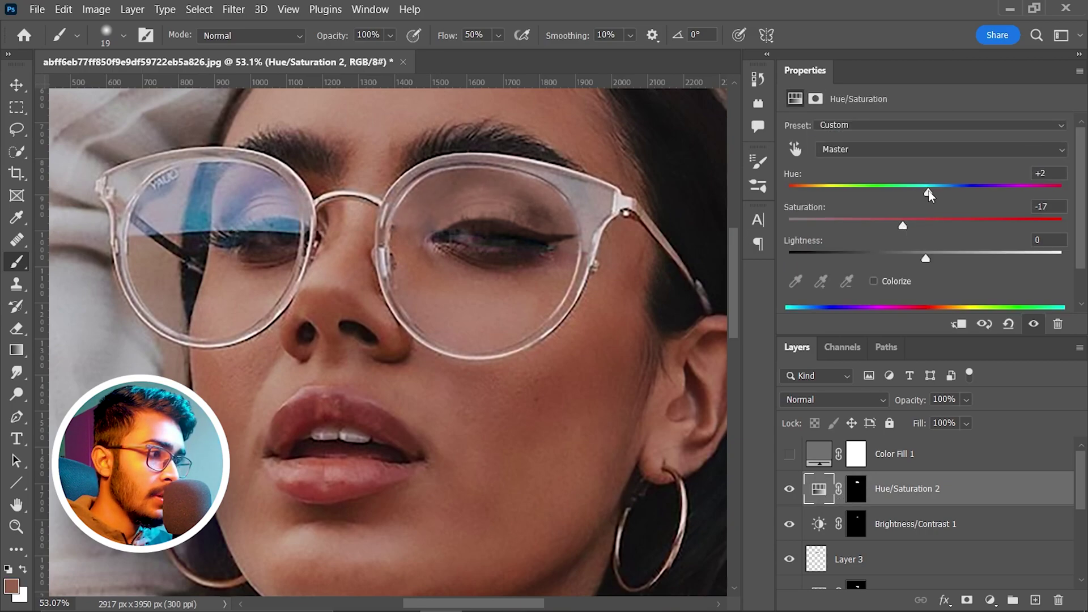
drag(919, 224, 930, 225)
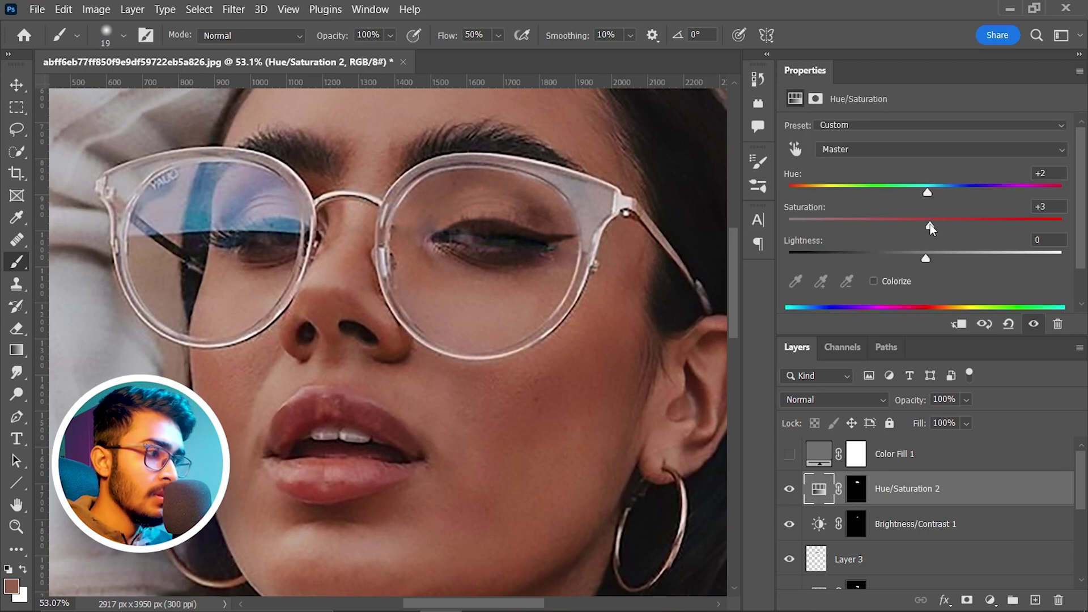
scroll(424, 218, up, 2)
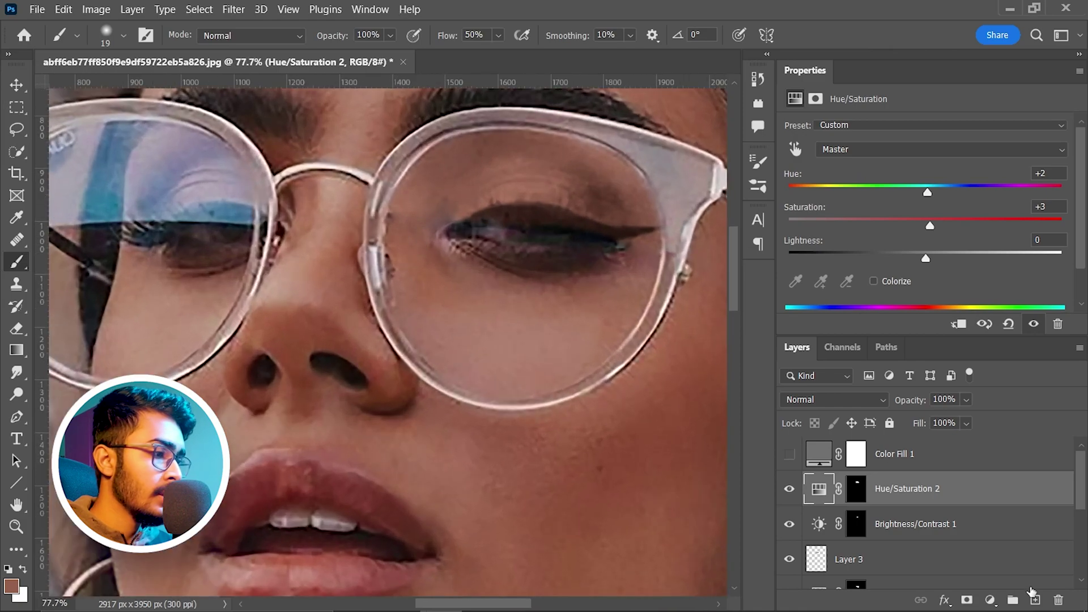
Add empty Layer 4 and heal the skin at the right eye's inner corner
click(1036, 601)
drag(16, 240, 77, 257)
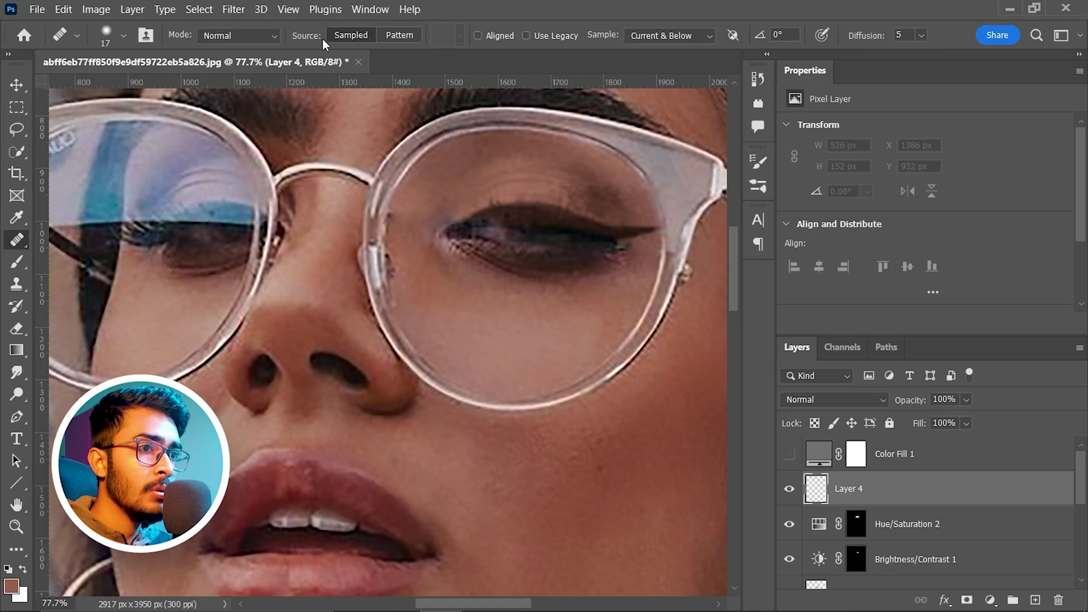
scroll(501, 222, up, 1)
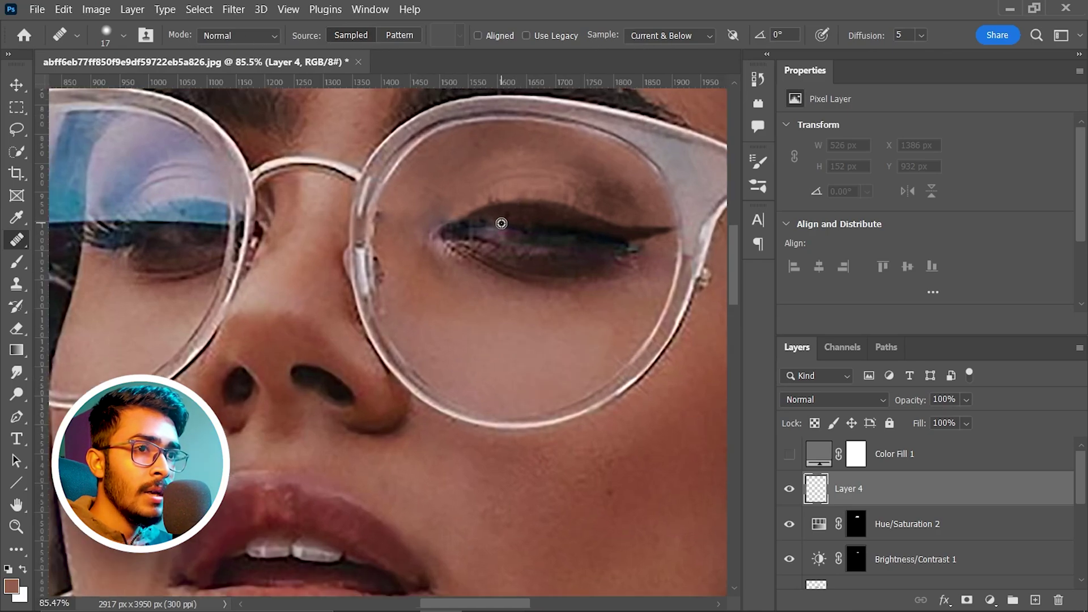
mouse_move(429, 218)
mouse_down()
mouse_move(430, 193)
mouse_move(443, 206)
mouse_move(422, 232)
mouse_move(431, 195)
mouse_move(449, 205)
mouse_move(414, 227)
mouse_move(437, 285)
mouse_move(439, 219)
mouse_move(411, 233)
mouse_up()
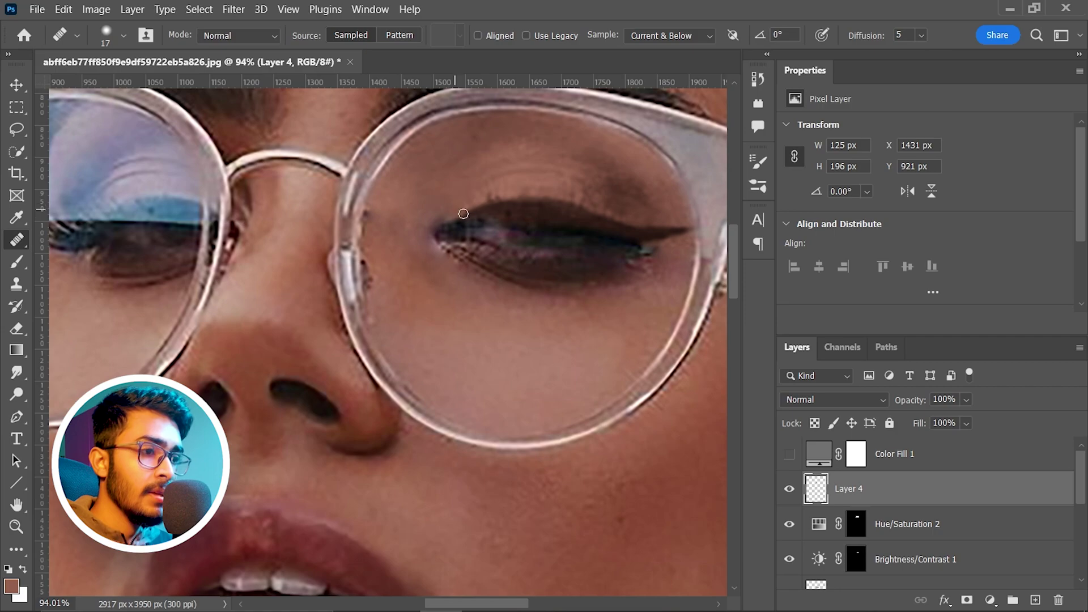
scroll(463, 214, down, 4)
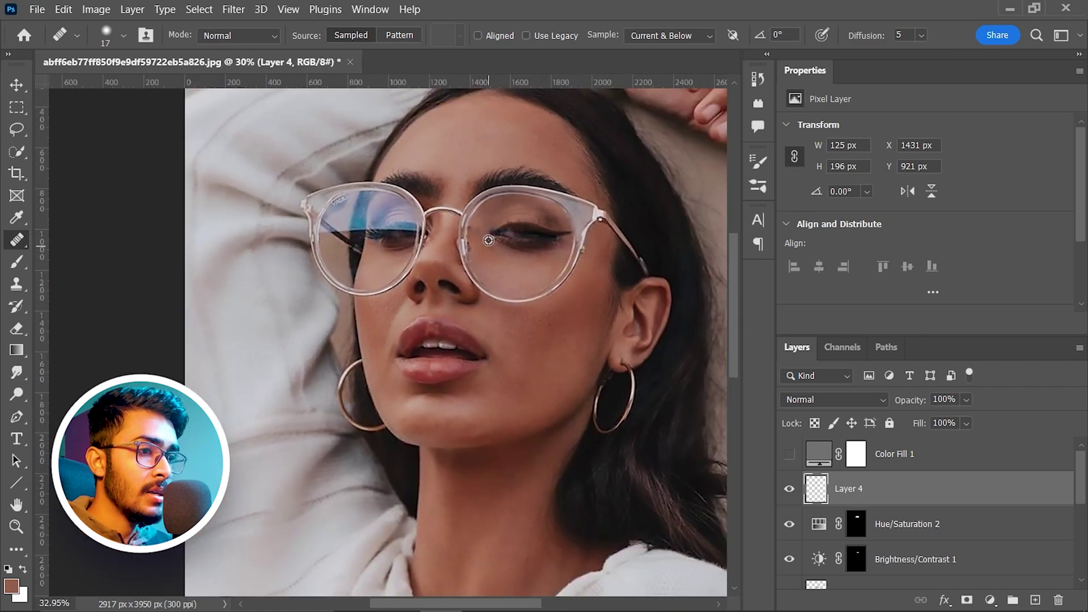
scroll(488, 240, up, 4)
Enlarge the healing brush to 32 px and heal the area beside the inner corner
alt+right_click(458, 265)
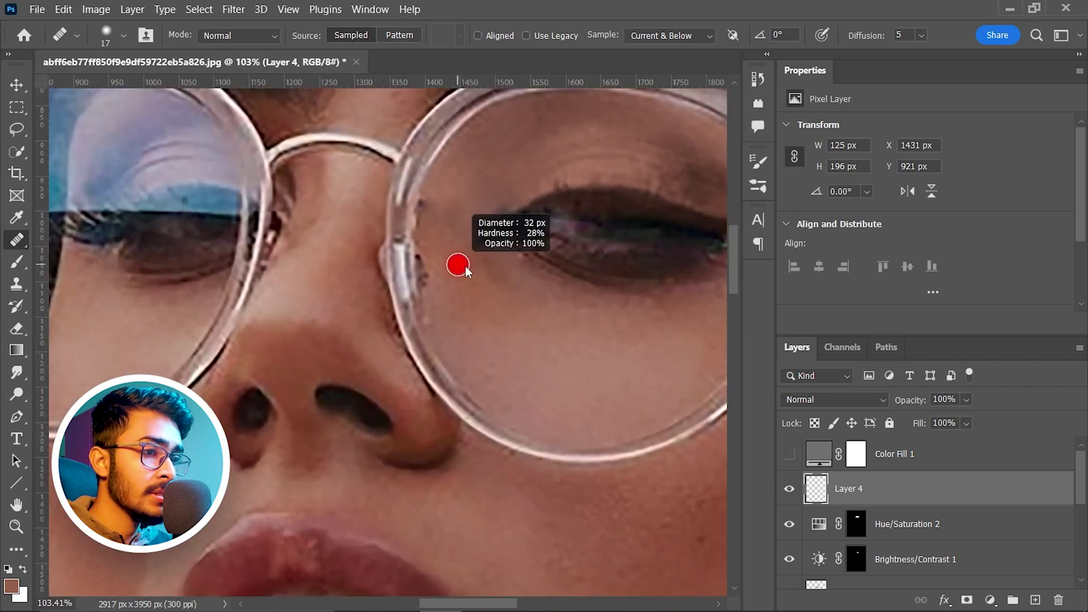
mouse_move(459, 263)
mouse_down()
mouse_move(449, 219)
mouse_move(462, 222)
mouse_move(467, 187)
mouse_move(486, 281)
mouse_move(469, 260)
mouse_move(493, 266)
mouse_move(498, 283)
mouse_up()
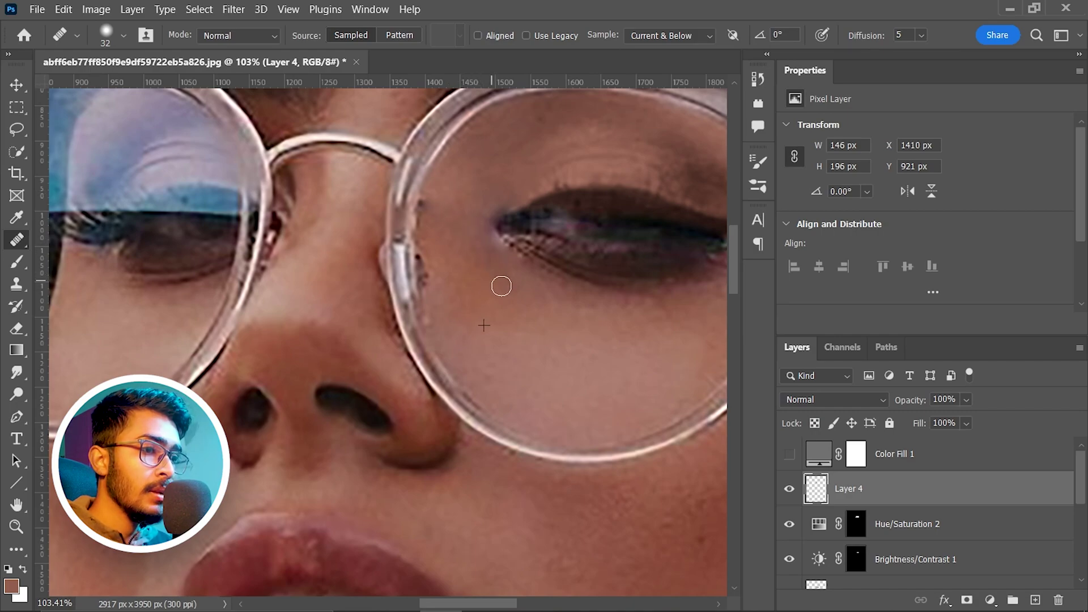
scroll(497, 284, down, 4)
scroll(622, 222, down, 2)
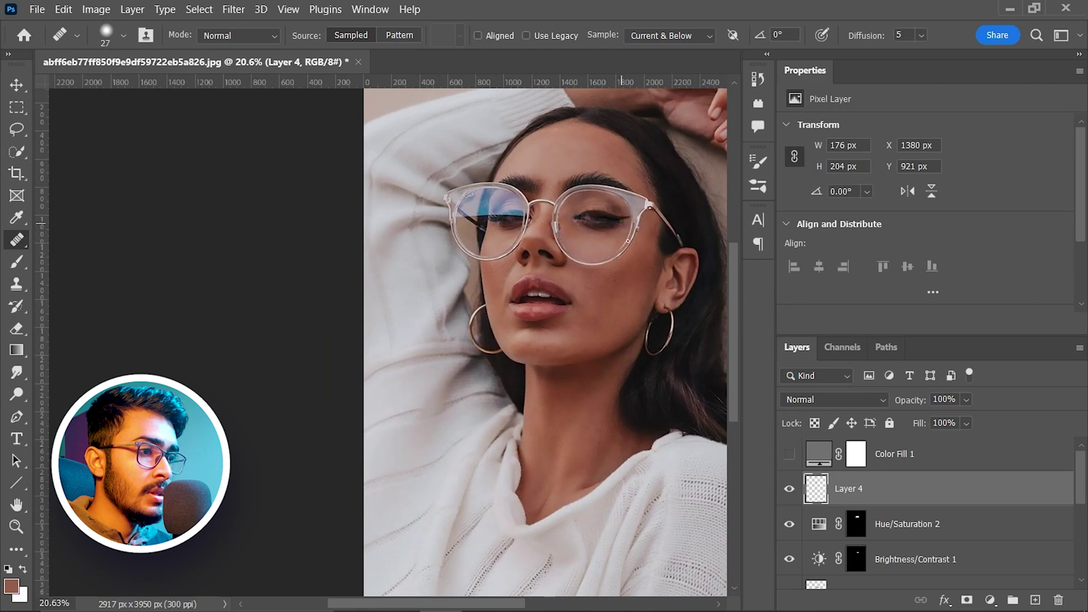
scroll(872, 537, down, 5)
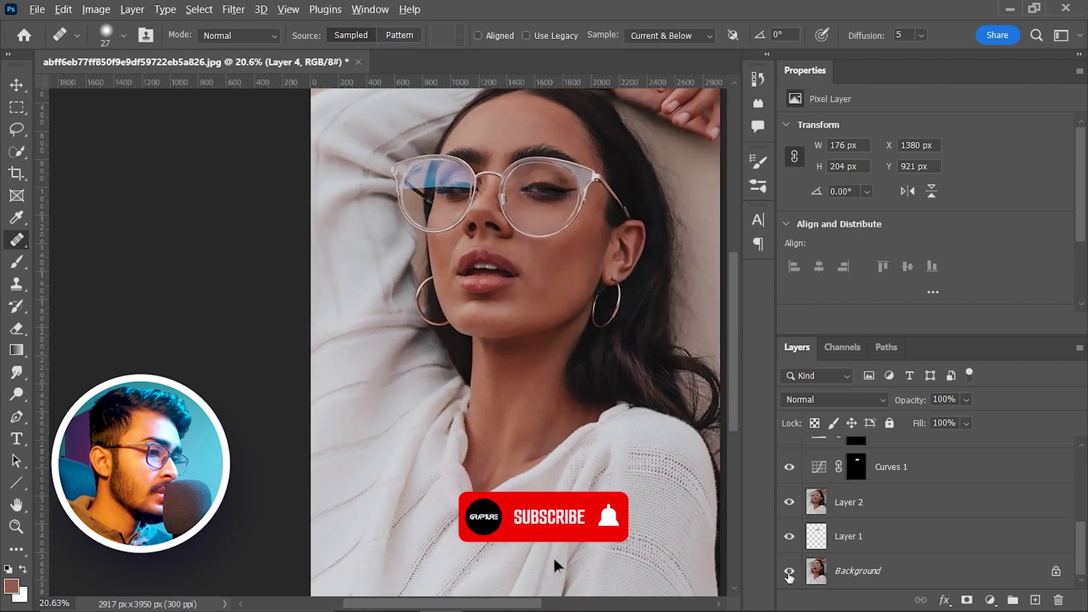
alt+click(789, 571)
alt+click(789, 571)
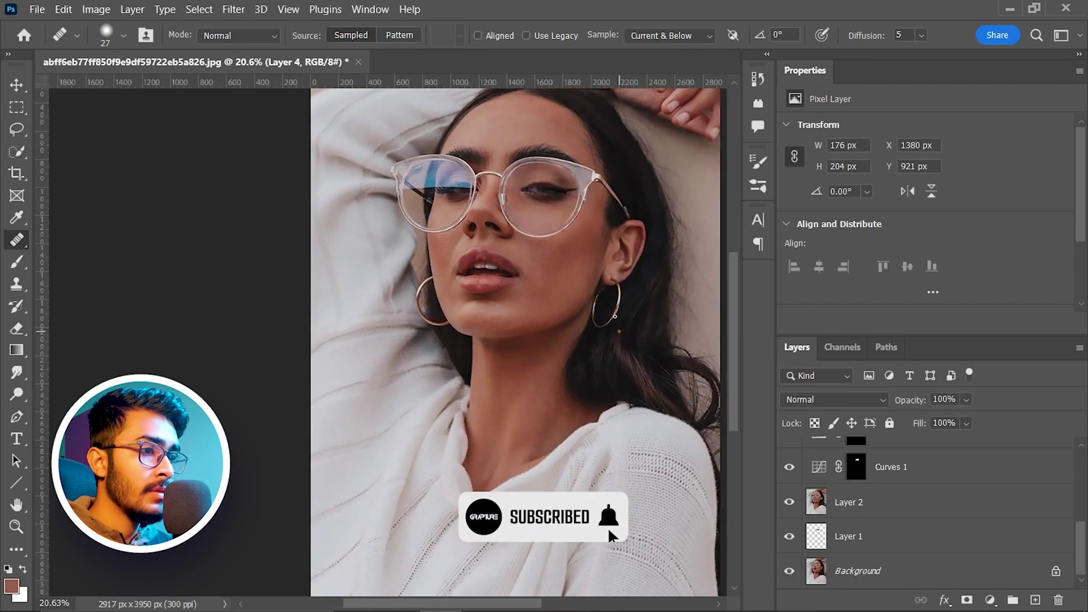
scroll(453, 273, up, 3)
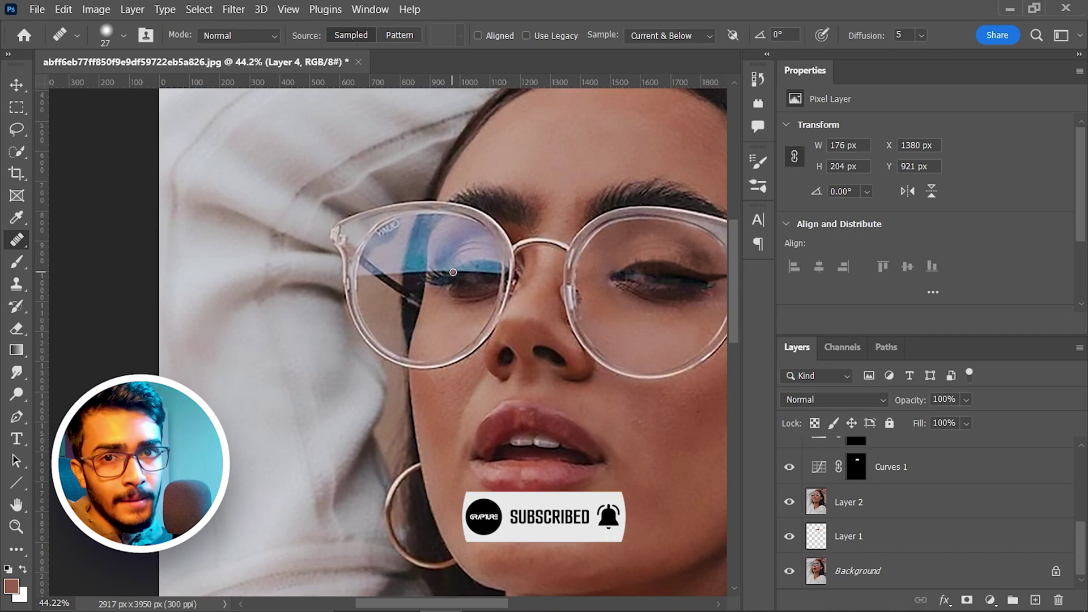